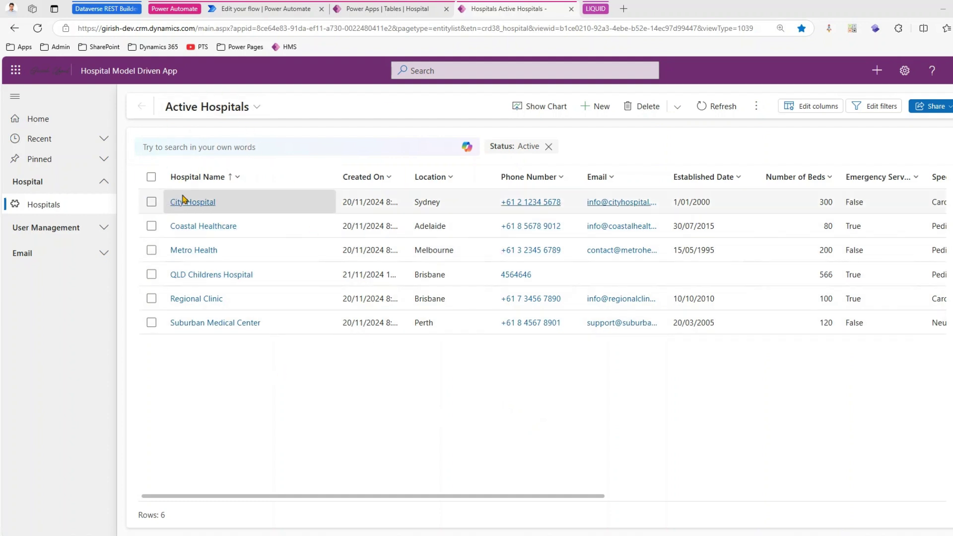
Switch to the Get First Item flow in Power Automate and add a Dataverse Get a row by ID action after the manual trigger
{"action": "left_click", "coordinate": [194, 183]}
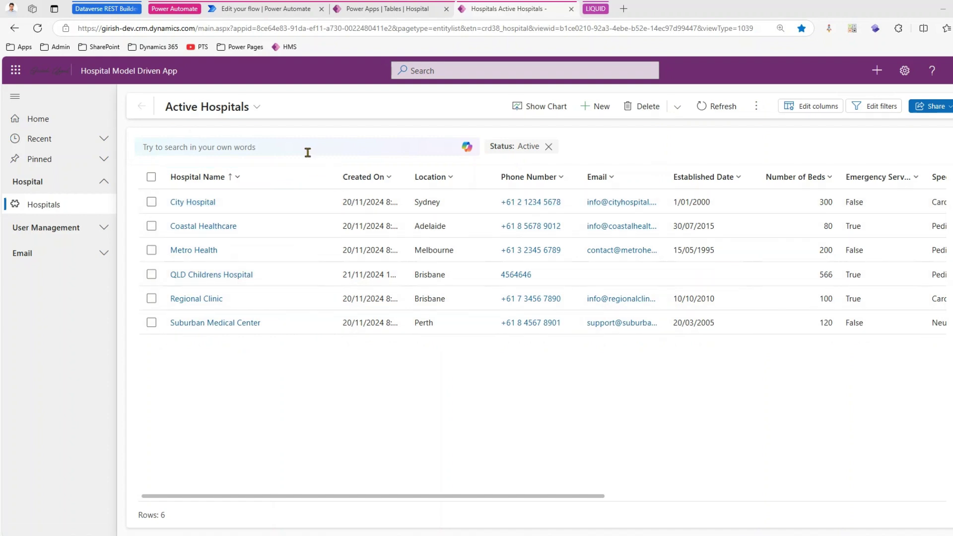
{"action": "left_click", "coordinate": [269, 12]}
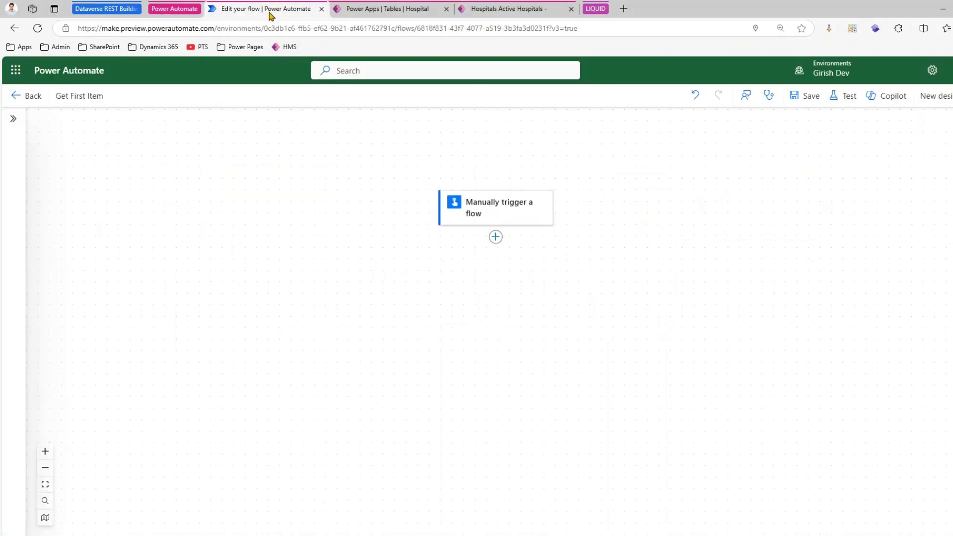
{"action": "left_click", "coordinate": [496, 238]}
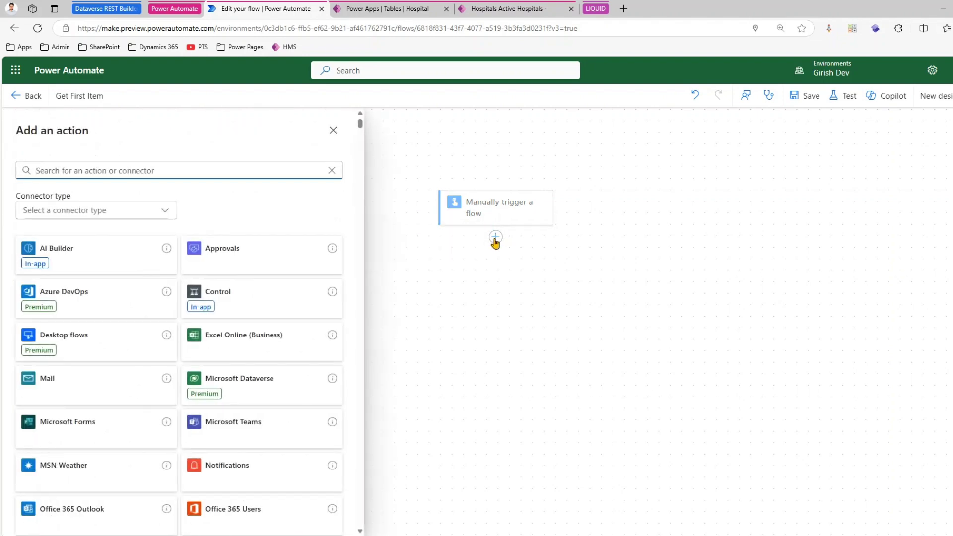
{"action": "type", "text": "dataverse"}
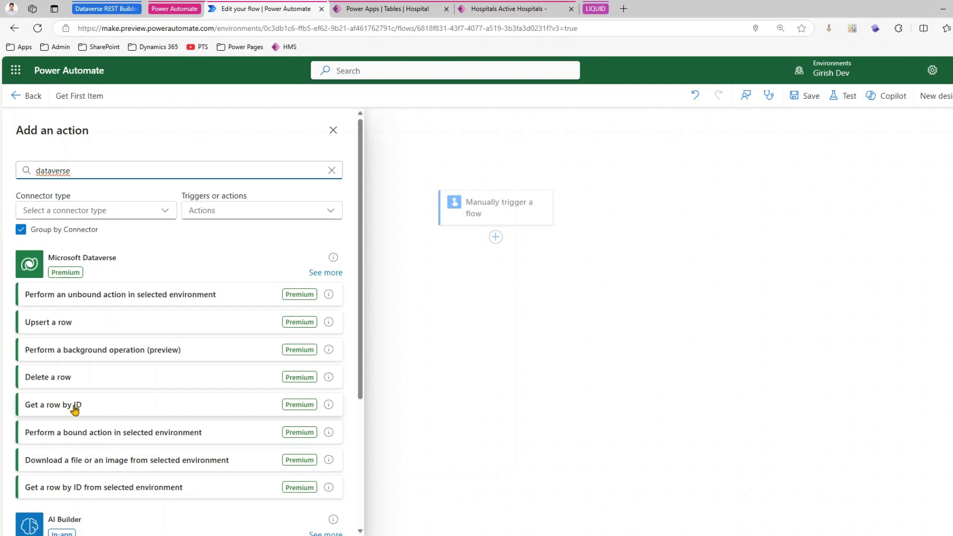
{"action": "left_click", "coordinate": [74, 408]}
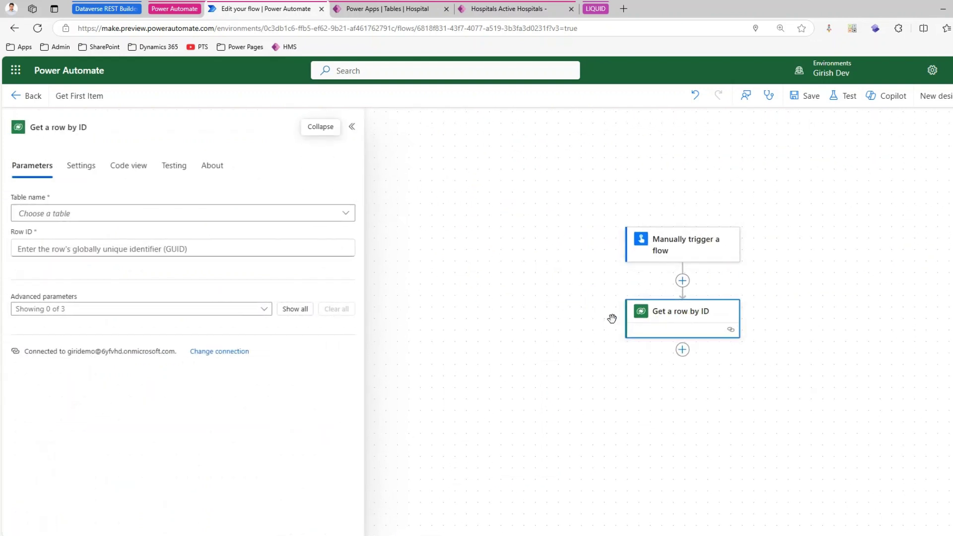
Examine how each hospital name pairs with its unique row identifier in the Hospital table in Power Apps
{"action": "left_click", "coordinate": [371, 10]}
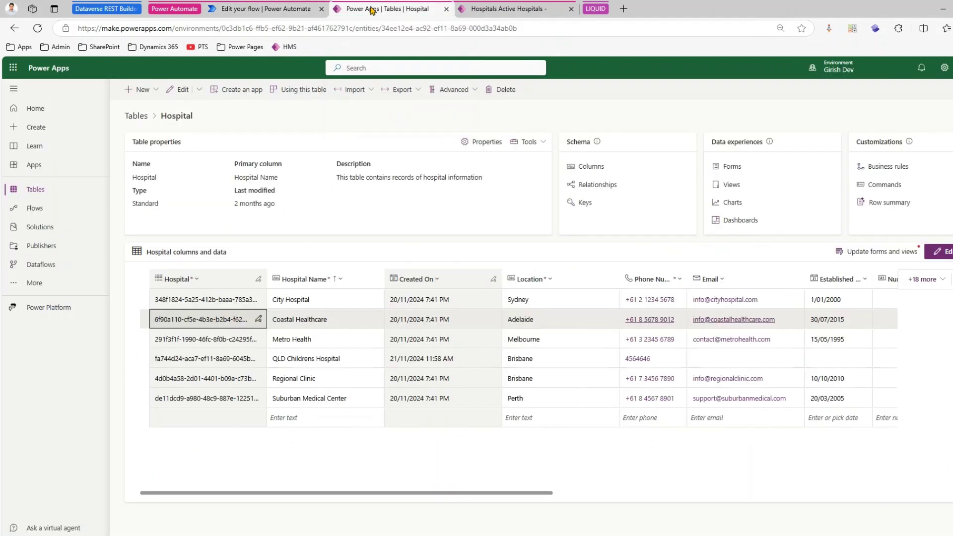
{"action": "left_click", "coordinate": [203, 340]}
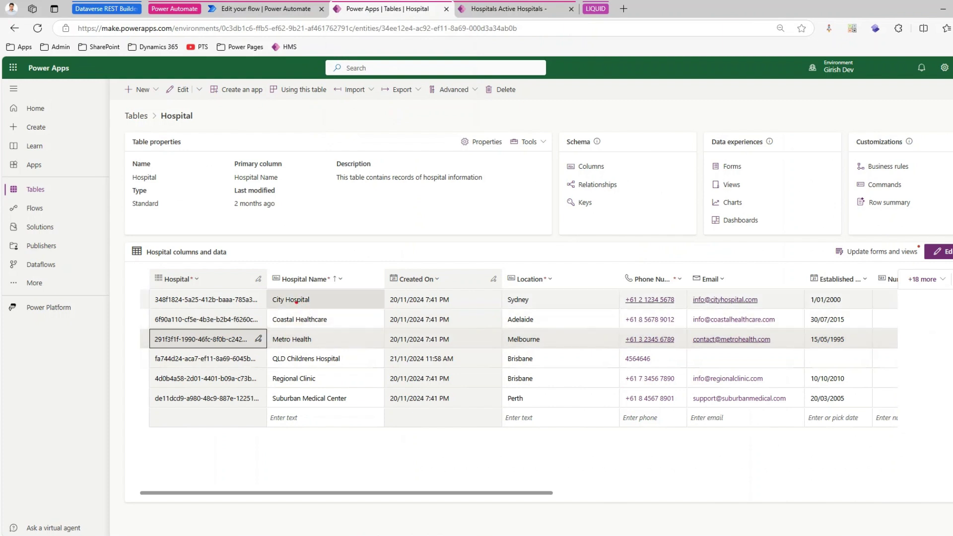
{"action": "left_click_drag", "start_coordinate": [151, 361], "coordinate": [355, 368]}
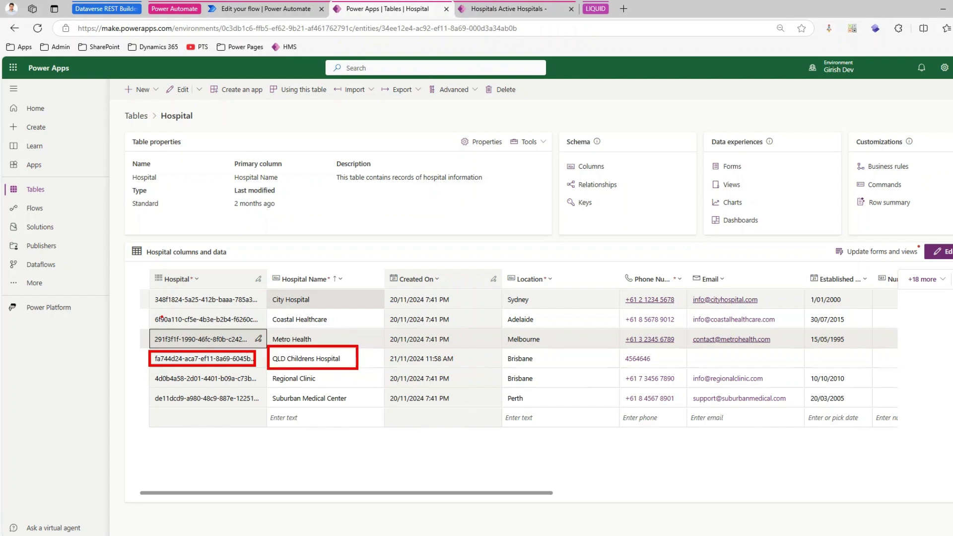
{"action": "mouse_move", "coordinate": [150, 314]}
{"action": "left_mouse_down"}
{"action": "mouse_move", "coordinate": [338, 335]}
{"action": "mouse_move", "coordinate": [343, 327]}
{"action": "left_mouse_up"}
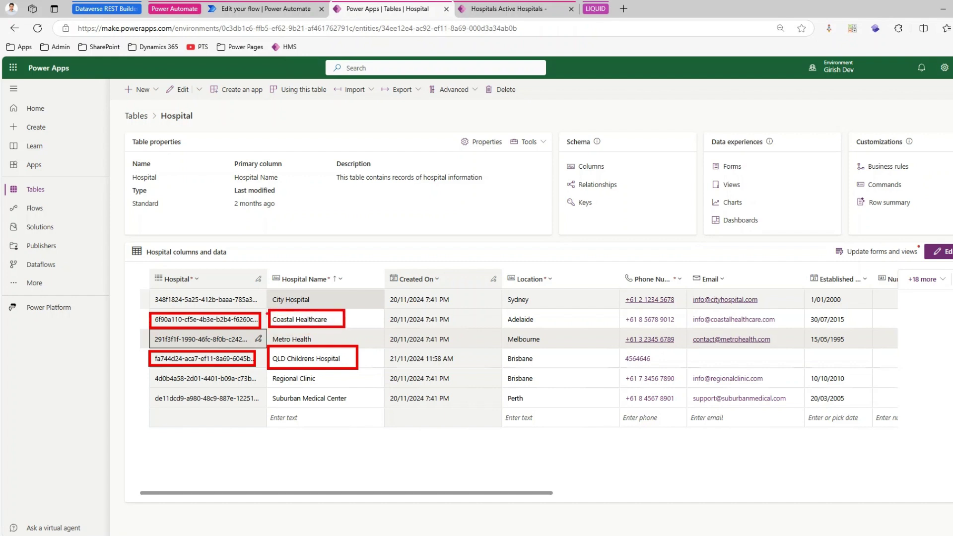
{"action": "mouse_move", "coordinate": [145, 451]}
{"action": "left_mouse_down"}
{"action": "mouse_move", "coordinate": [140, 412]}
{"action": "mouse_move", "coordinate": [176, 378]}
{"action": "left_mouse_up"}
{"action": "left_click_drag", "start_coordinate": [175, 378], "coordinate": [169, 407]}
{"action": "mouse_move", "coordinate": [414, 480]}
{"action": "left_mouse_down"}
{"action": "mouse_move", "coordinate": [381, 481]}
{"action": "mouse_move", "coordinate": [332, 415]}
{"action": "mouse_move", "coordinate": [327, 436]}
{"action": "left_mouse_up"}
{"action": "left_click_drag", "start_coordinate": [332, 416], "coordinate": [338, 407]}
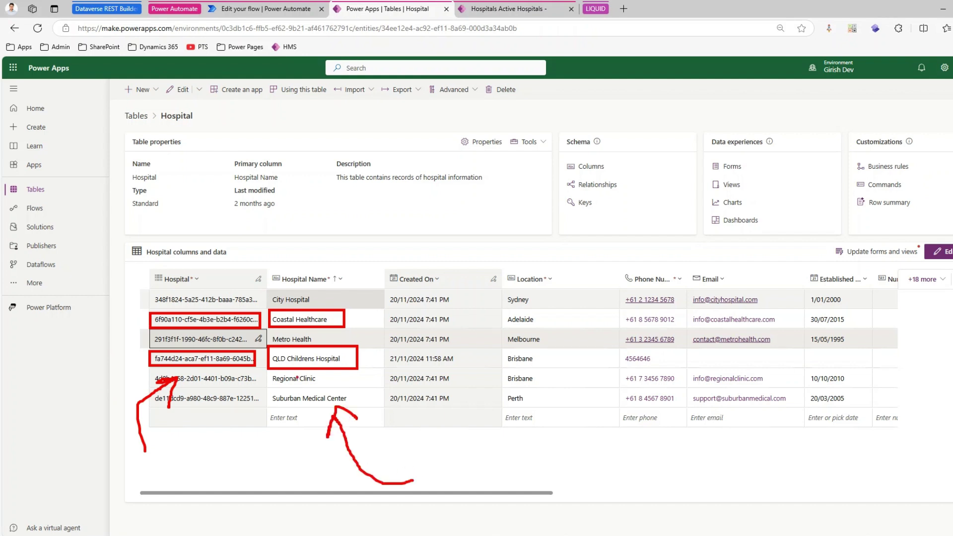
{"action": "mouse_move", "coordinate": [82, 343]}
{"action": "left_mouse_down"}
{"action": "mouse_move", "coordinate": [149, 347]}
{"action": "mouse_move", "coordinate": [128, 366]}
{"action": "left_mouse_up"}
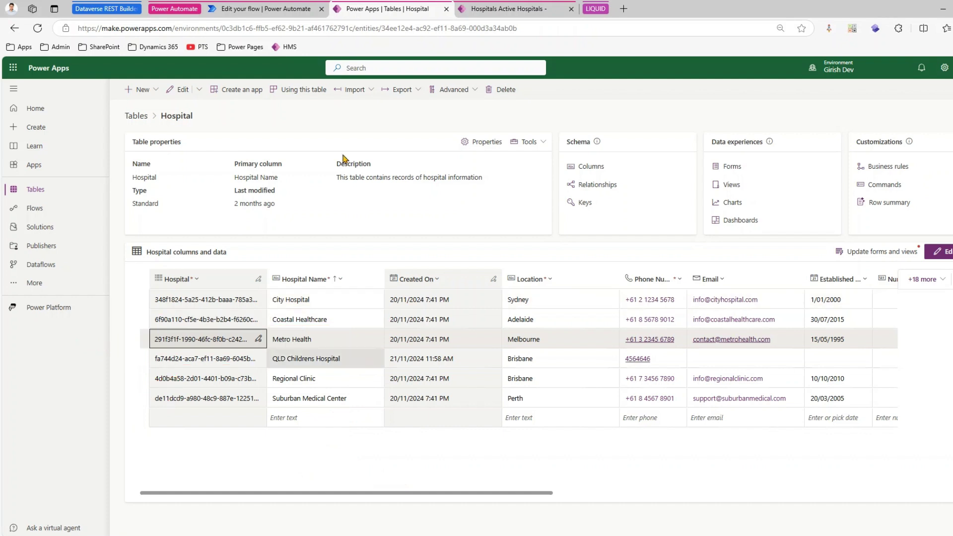
Return to the Power Automate flow and look through the full list of Microsoft Dataverse actions for ways to get rows
{"action": "left_click", "coordinate": [282, 9]}
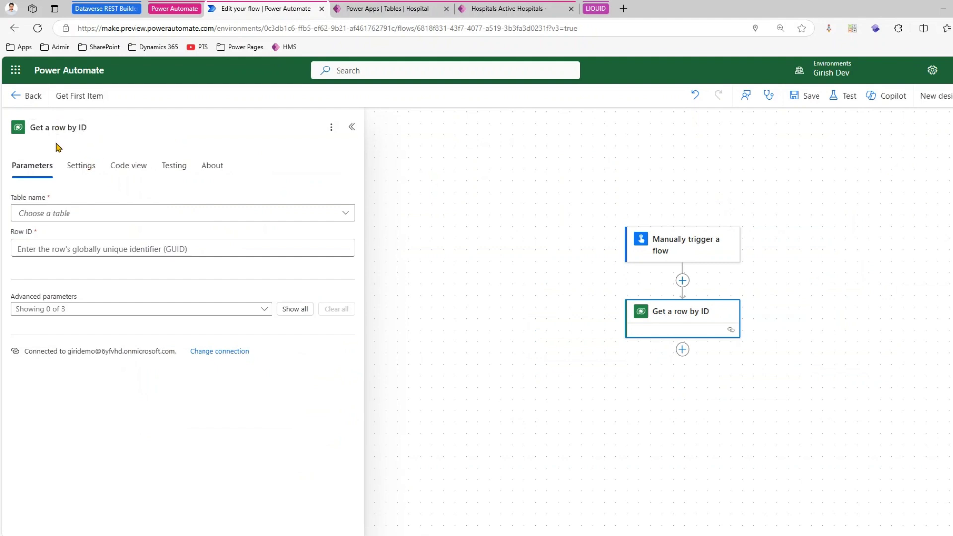
{"action": "left_click", "coordinate": [683, 281]}
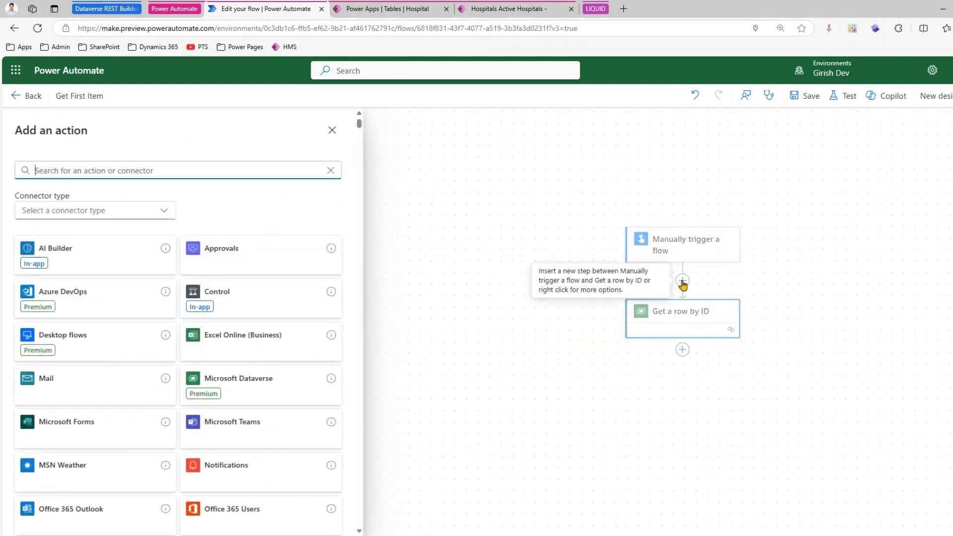
{"action": "type", "text": "dataverse"}
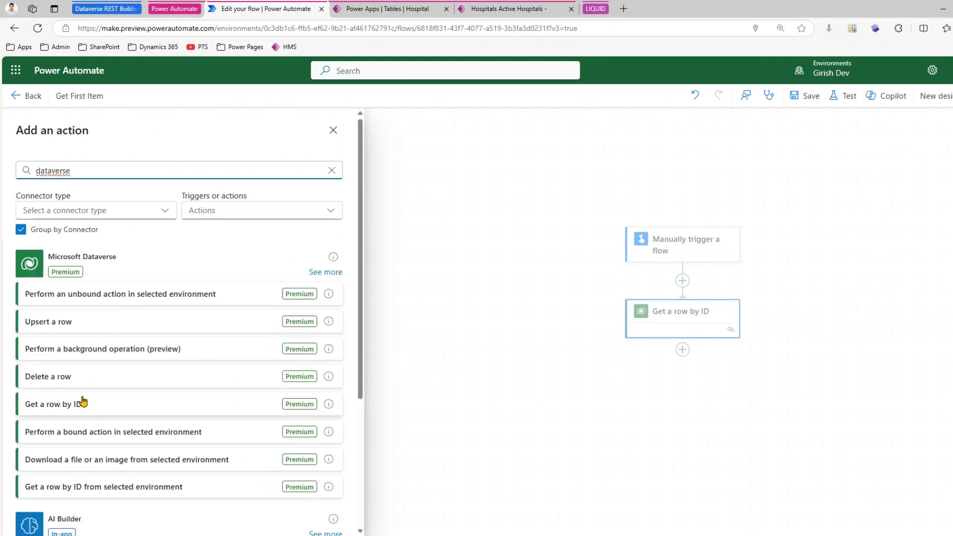
{"action": "left_click", "coordinate": [316, 274]}
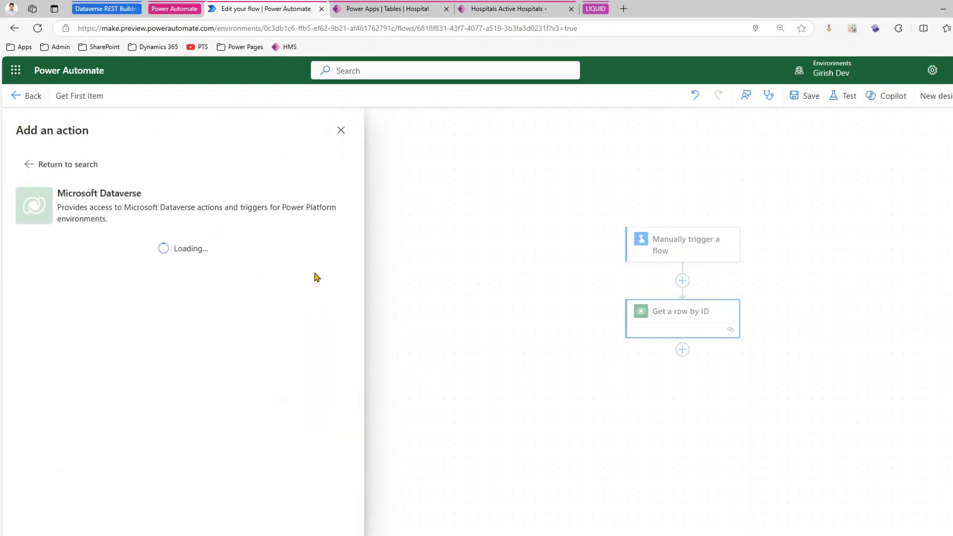
{"action": "scroll", "coordinate": [366, 258], "scroll_direction": "down", "scroll_amount": 2}
{"action": "scroll", "coordinate": [378, 288], "scroll_direction": "down", "scroll_amount": 6}
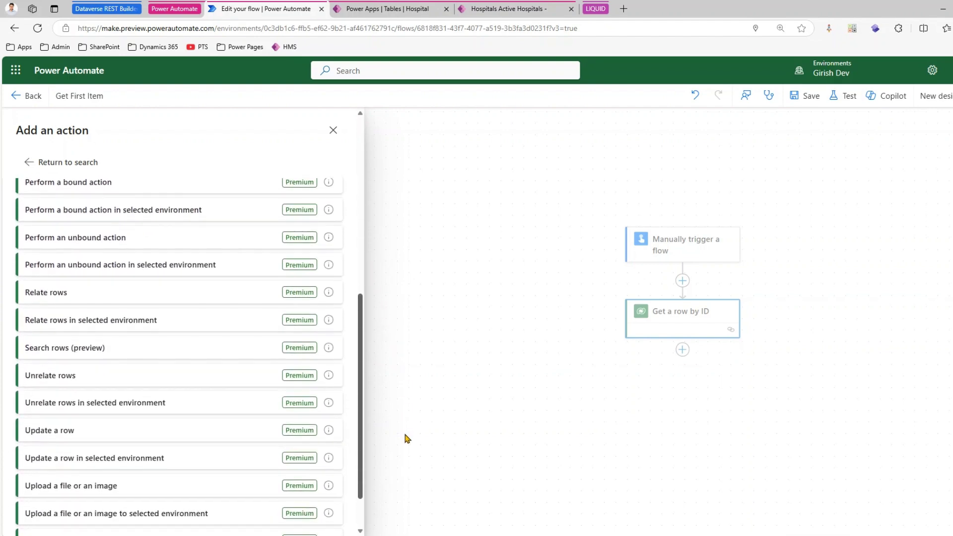
{"action": "scroll", "coordinate": [407, 397], "scroll_direction": "up", "scroll_amount": 5}
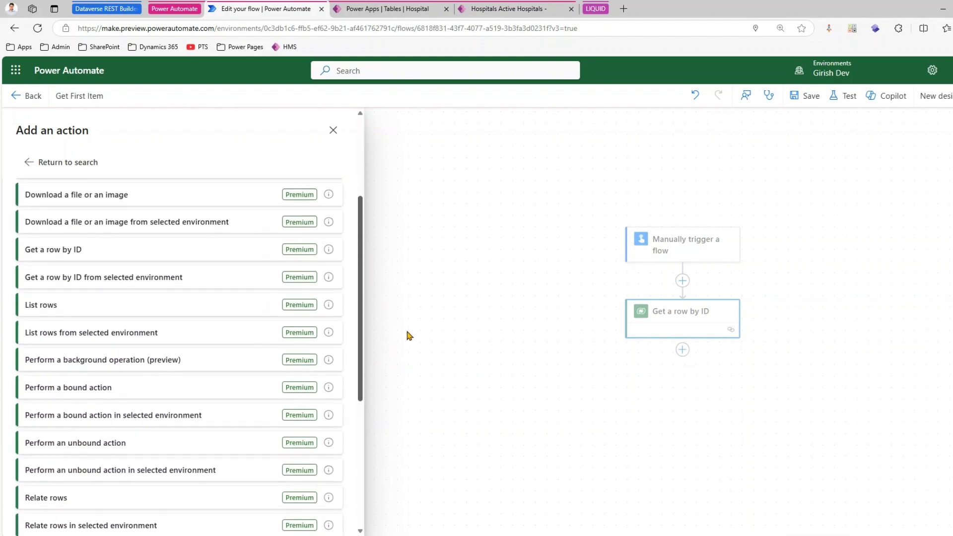
{"action": "scroll", "coordinate": [209, 317], "scroll_direction": "up", "scroll_amount": 1}
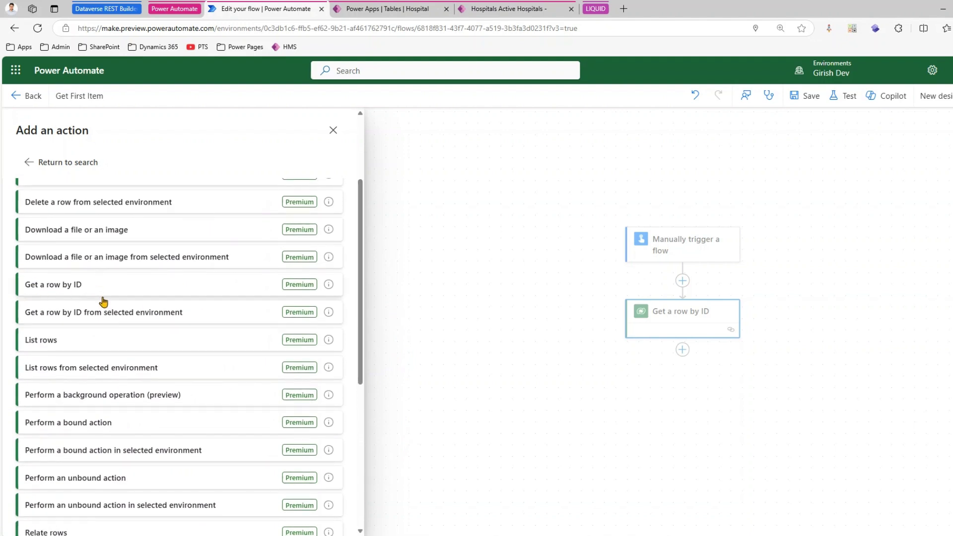
{"action": "left_click", "coordinate": [571, 357]}
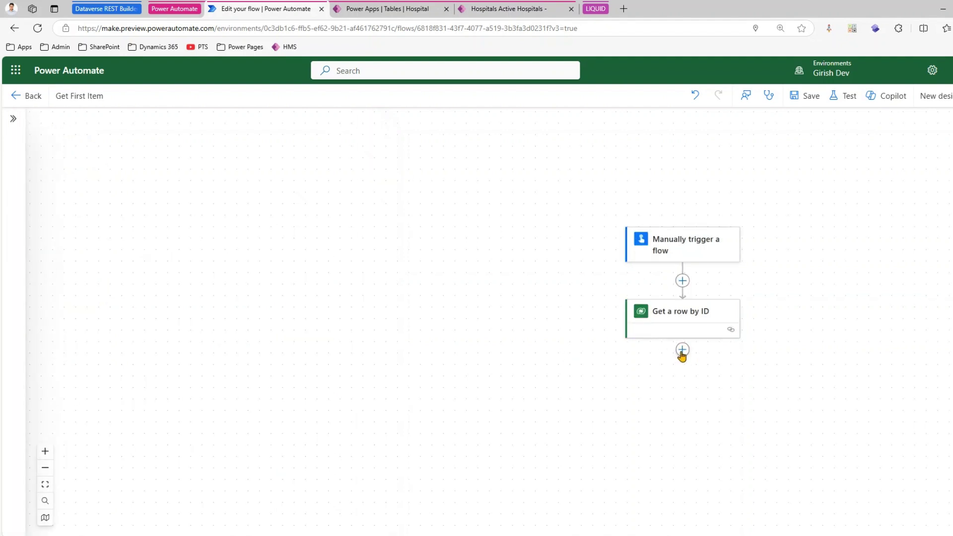
Delete the Get a row by ID action from the flow
{"action": "left_click", "coordinate": [682, 350]}
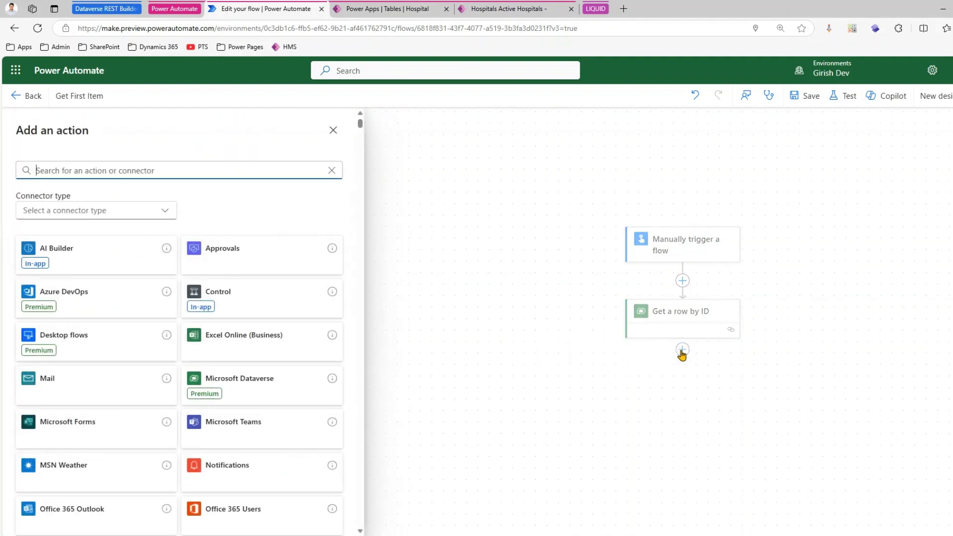
{"action": "right_click", "coordinate": [672, 322]}
{"action": "left_click", "coordinate": [684, 332]}
{"action": "left_click", "coordinate": [627, 326]}
{"action": "right_click", "coordinate": [650, 327]}
{"action": "left_click", "coordinate": [668, 331]}
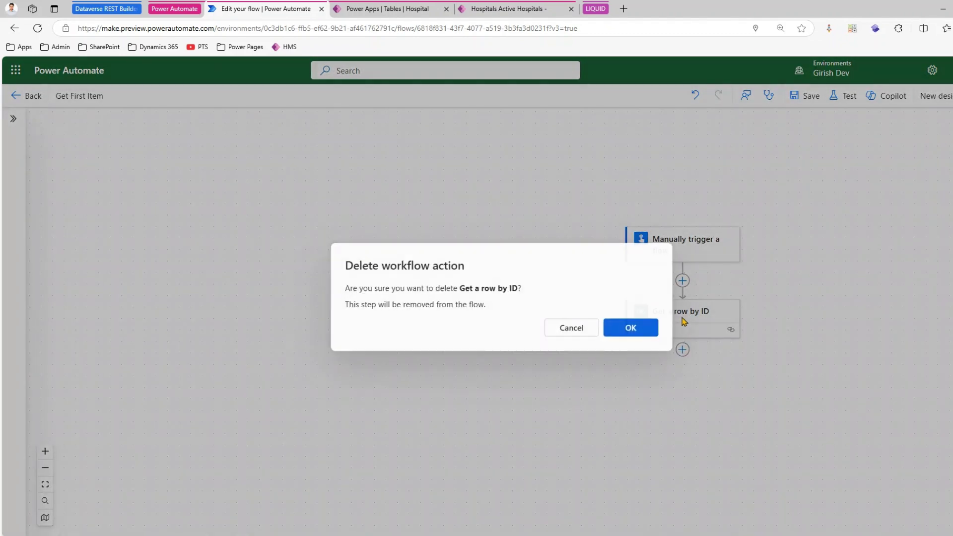
{"action": "left_click", "coordinate": [630, 326]}
Add a Dataverse List rows action after the manual trigger and set its table to Hospitals
{"action": "left_click", "coordinate": [682, 275]}
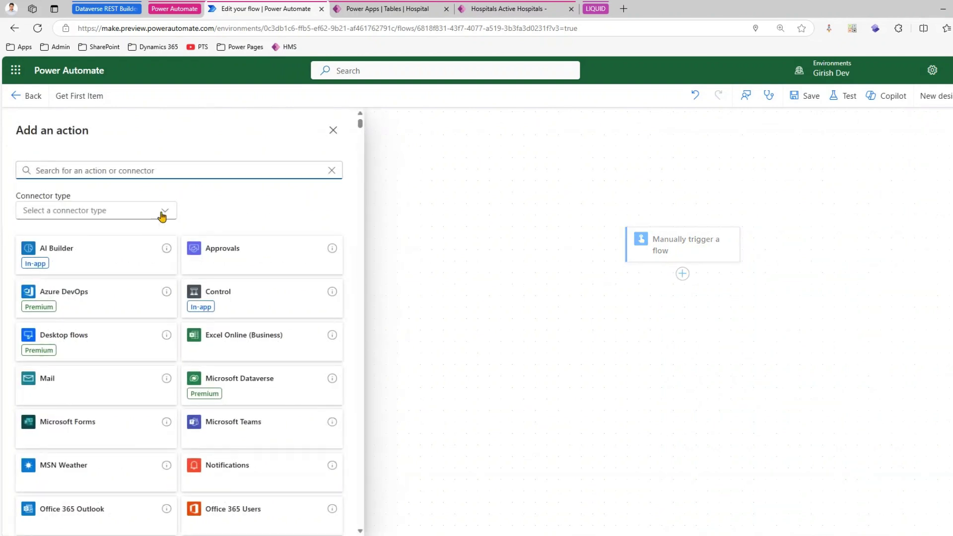
{"action": "type", "text": "list"}
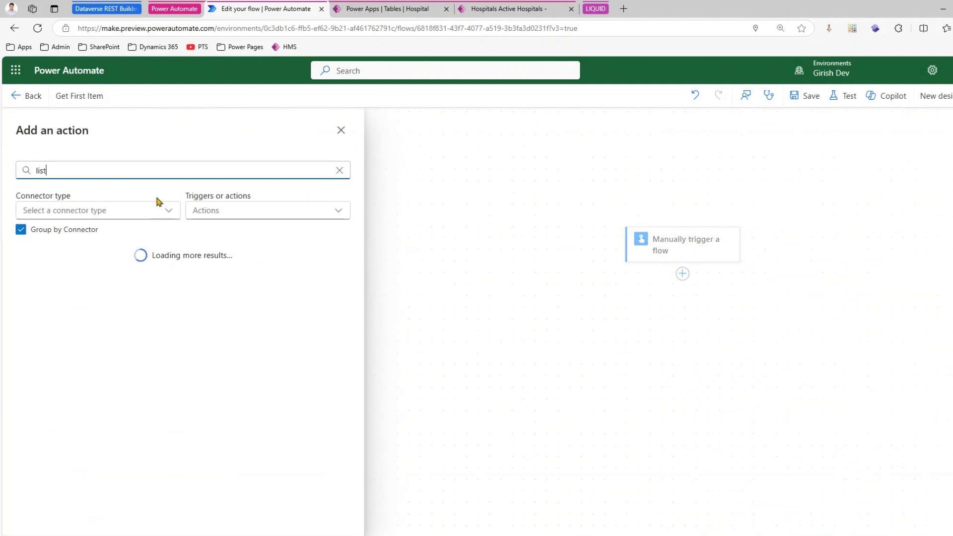
{"action": "type", "text": " rows"}
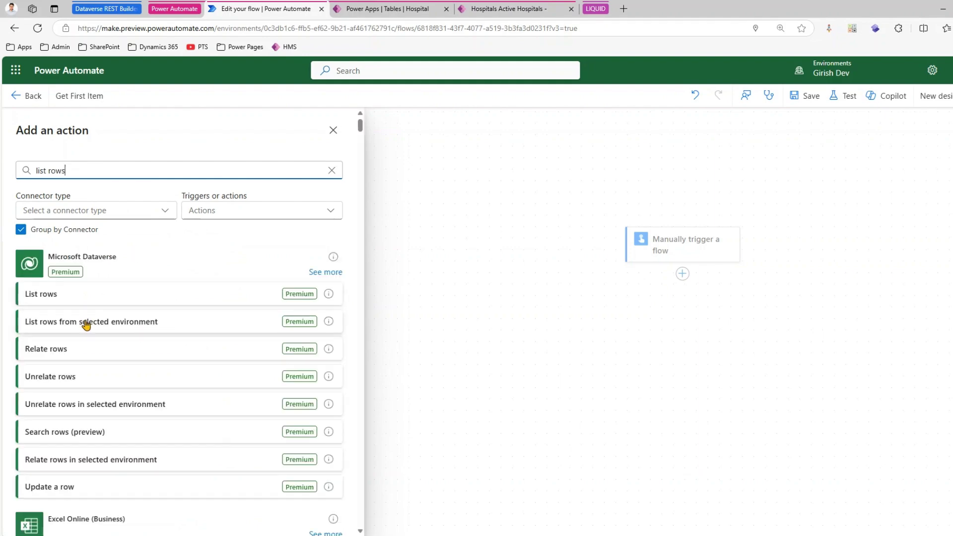
{"action": "left_click", "coordinate": [85, 297]}
{"action": "left_click", "coordinate": [182, 219]}
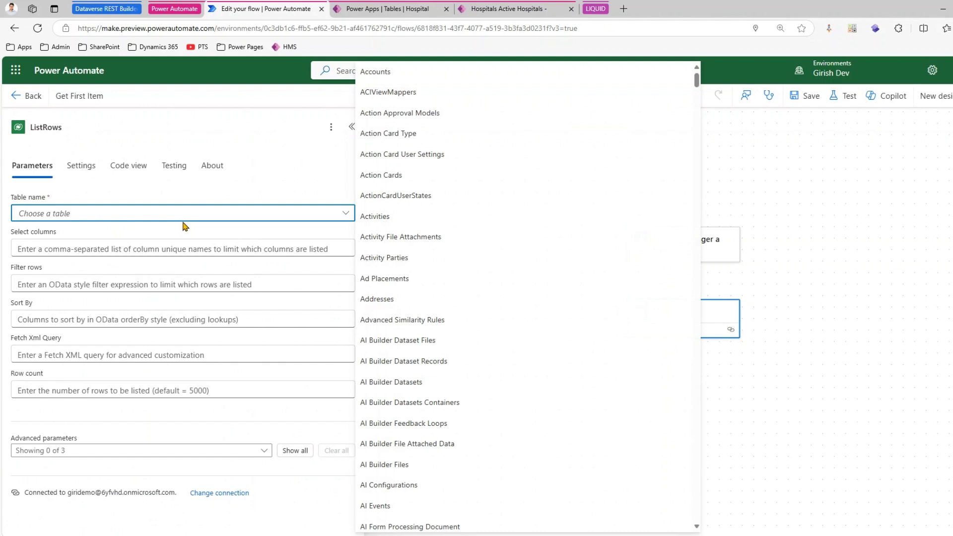
{"action": "left_click_drag", "start_coordinate": [696, 79], "coordinate": [673, 257]}
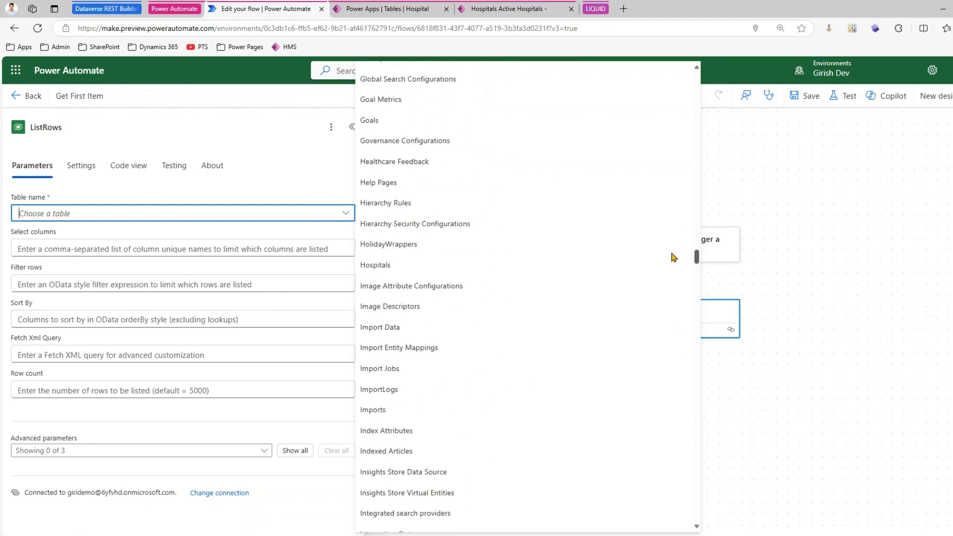
{"action": "left_click", "coordinate": [378, 268]}
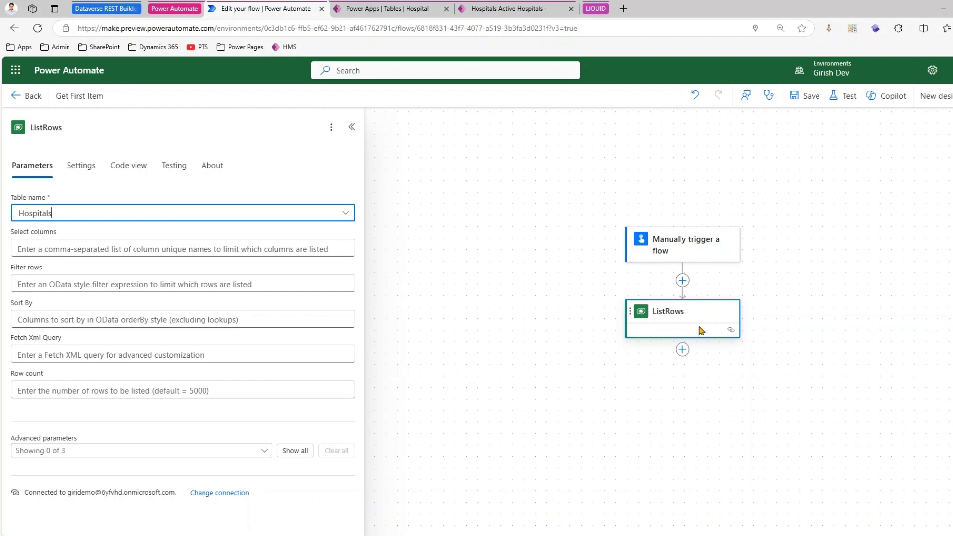
In Power Apps, open the Hospital Name column's advanced settings and copy its logical name, crd38_hospitalname
{"action": "left_click", "coordinate": [383, 9]}
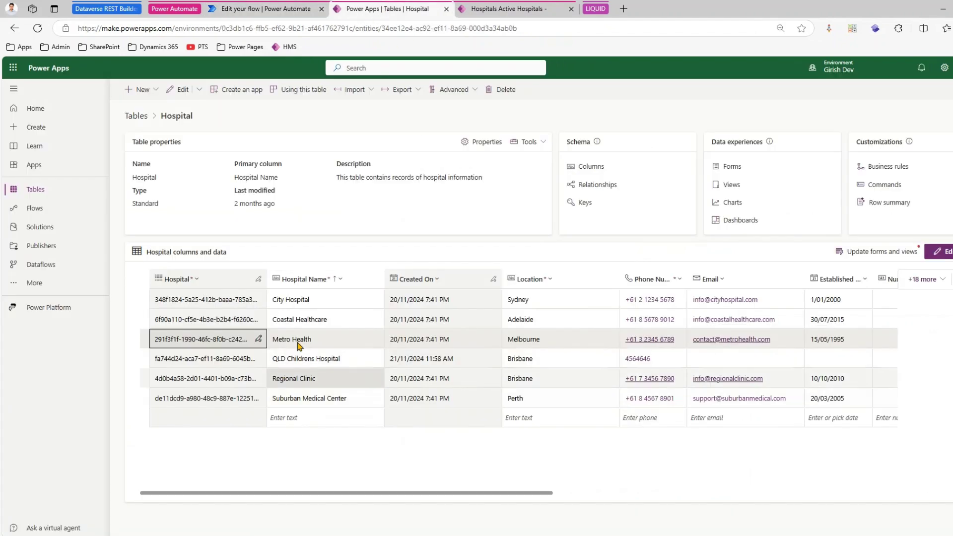
{"action": "left_click", "coordinate": [333, 279]}
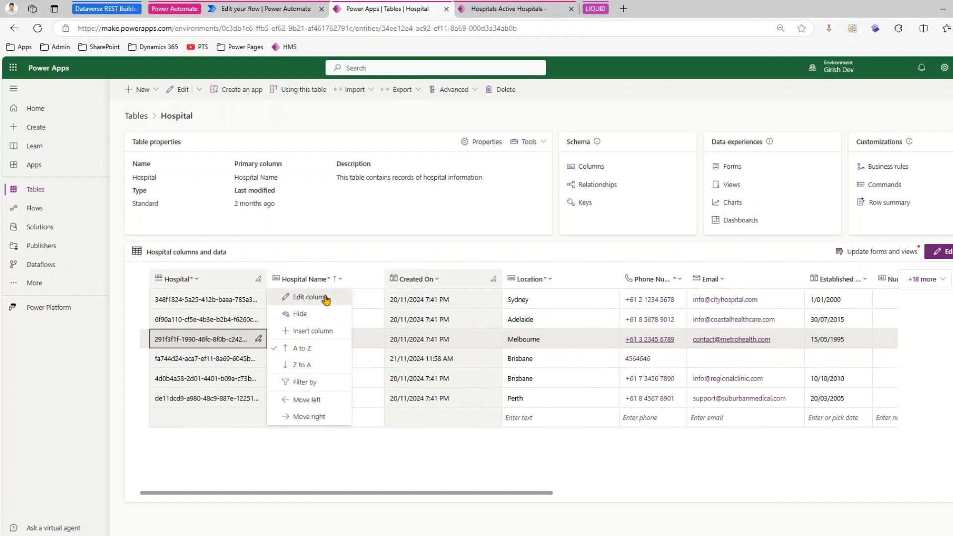
{"action": "left_click", "coordinate": [309, 298]}
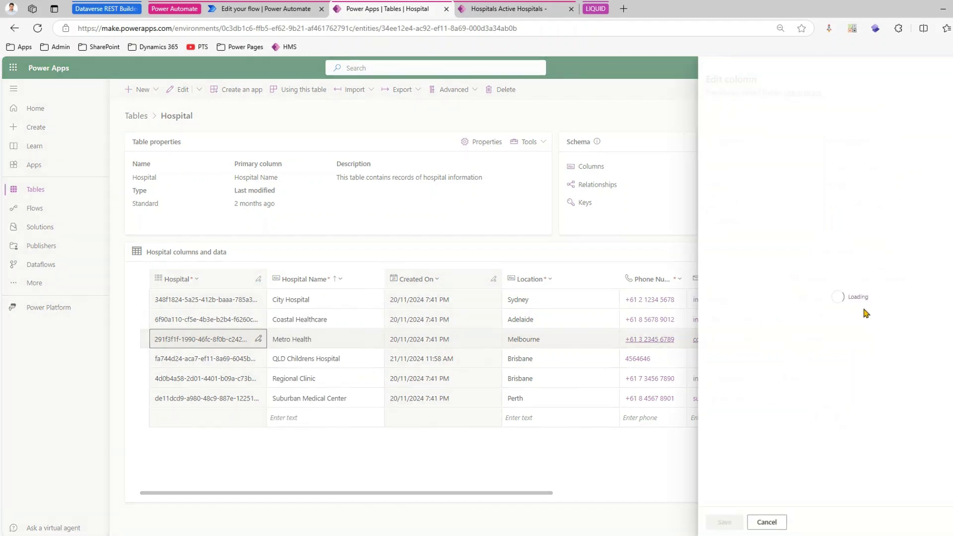
{"action": "left_click", "coordinate": [751, 370]}
{"action": "left_click_drag", "start_coordinate": [768, 449], "coordinate": [707, 448]}
{"action": "key", "text": "ctrl+c"}
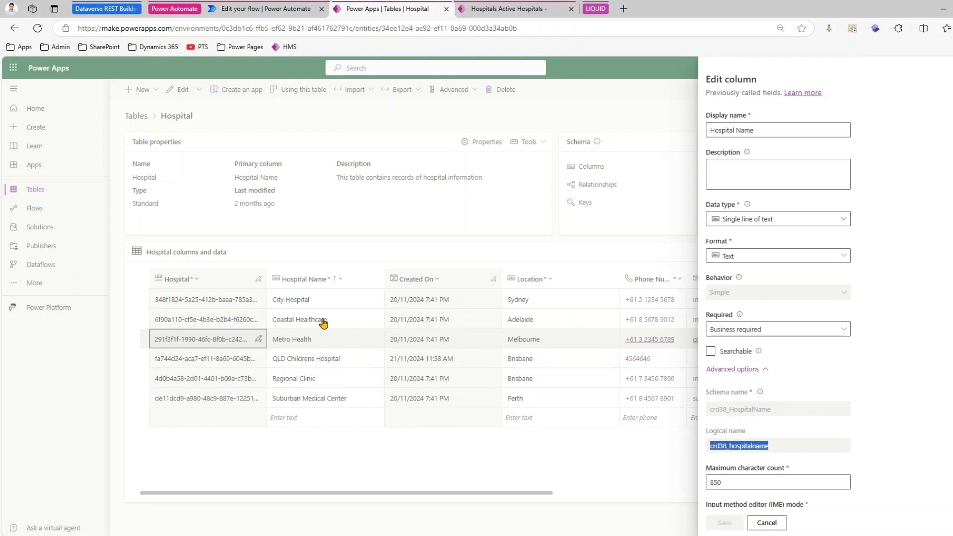
In the Power Automate flow, start the ListRows row filter with the expression crd38_hospitalname eq followed by an opening single quote
{"action": "left_click", "coordinate": [270, 10]}
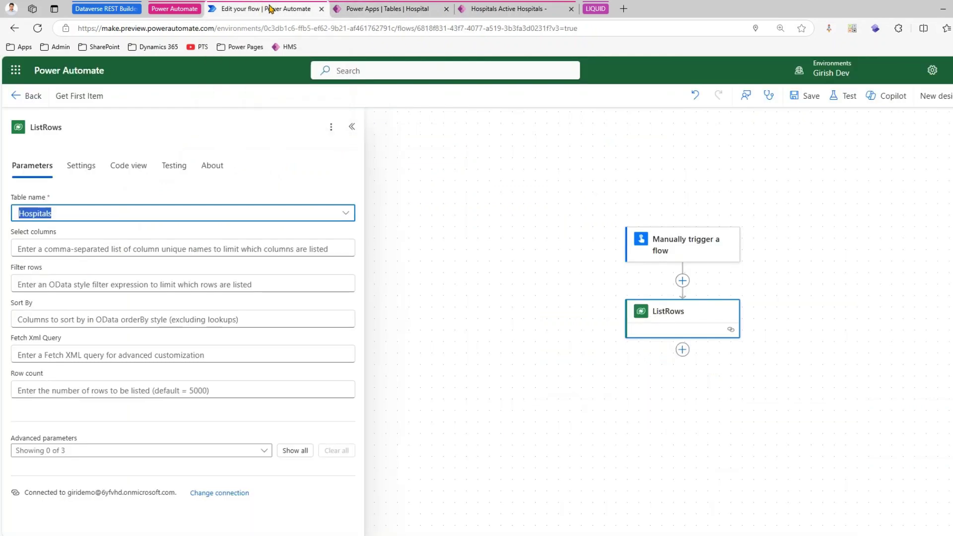
{"action": "left_click", "coordinate": [46, 280]}
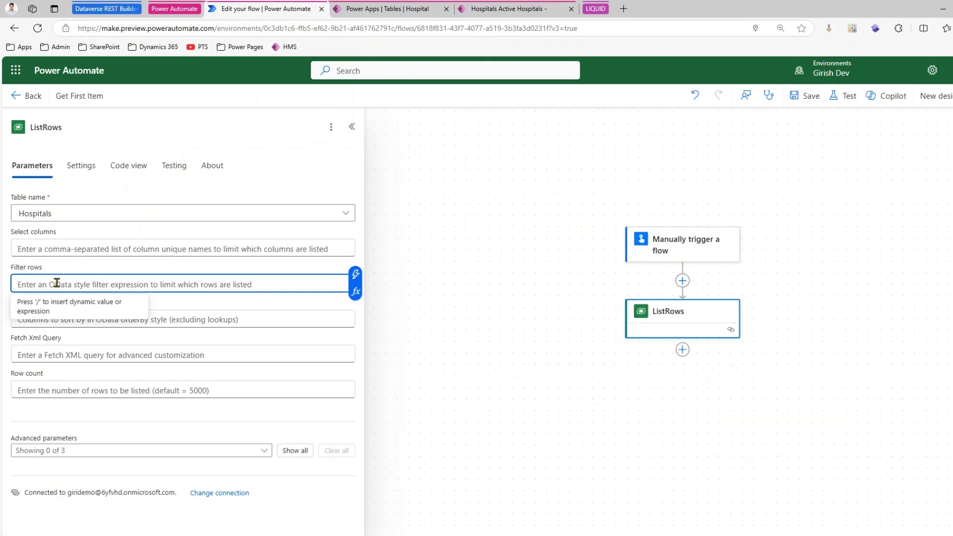
{"action": "key", "text": "ctrl+v"}
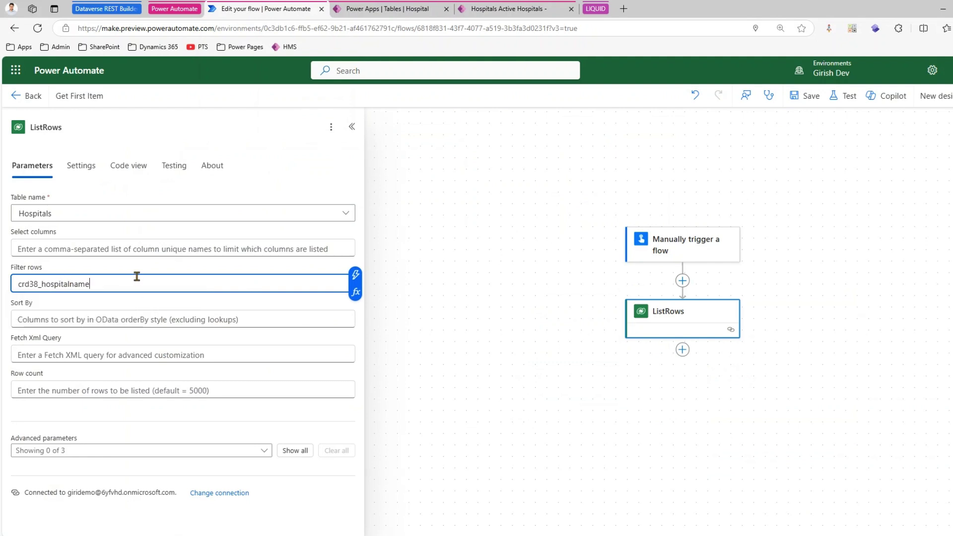
{"action": "type", "text": "eq '"}
{"action": "key", "text": "ctrl+v"}
{"action": "left_click_drag", "start_coordinate": [176, 282], "coordinate": [106, 277]}
{"action": "key", "text": "BackSpace"}
In the Power Apps Hospital table, leave the column editor and copy the hospital name Coastal Healthcare
{"action": "left_click", "coordinate": [373, 12]}
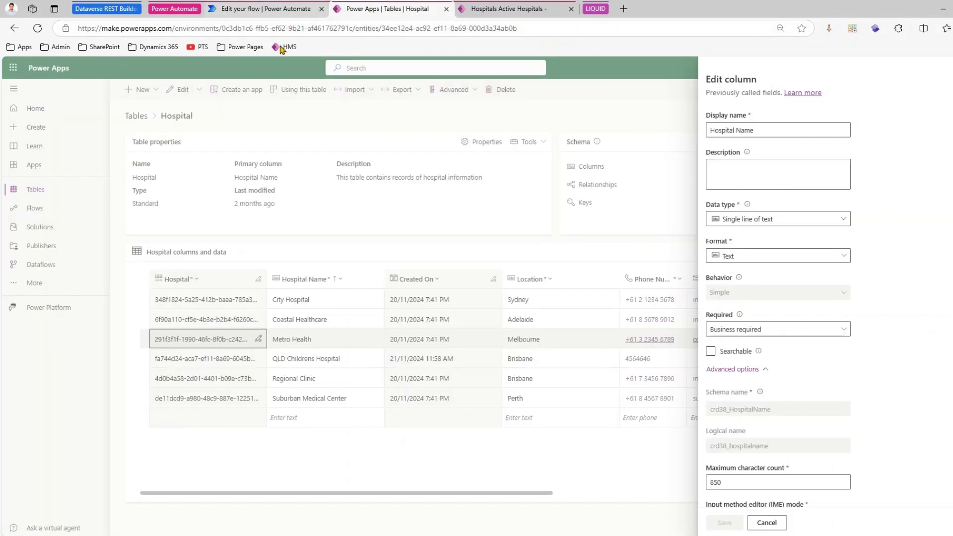
{"action": "left_click", "coordinate": [314, 326]}
{"action": "left_click", "coordinate": [312, 323]}
{"action": "left_click", "coordinate": [312, 322]}
{"action": "double_click", "coordinate": [311, 321]}
{"action": "triple_click", "coordinate": [312, 323]}
{"action": "key", "text": "ctrl+c"}
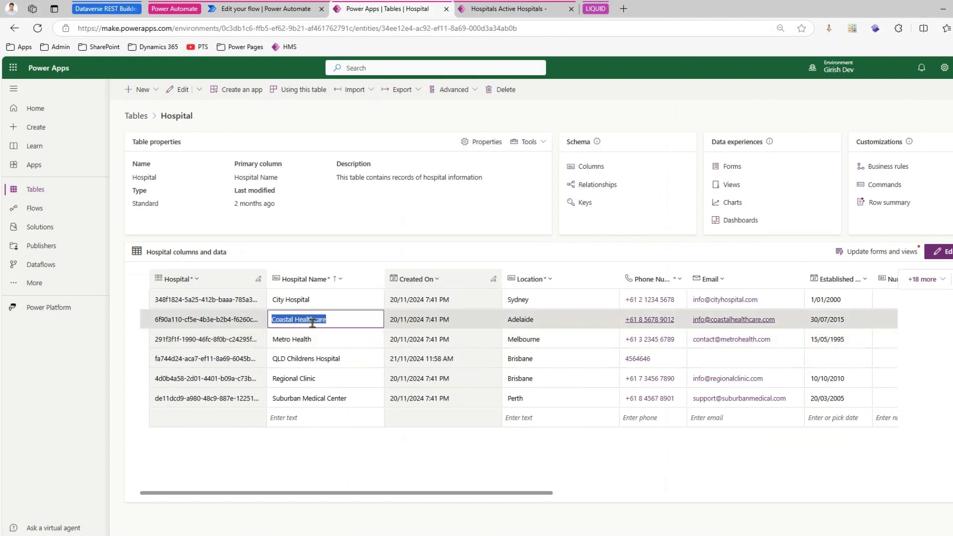
Back in the flow, complete the ListRows filter as crd38_hospitalname eq 'Coastal Healthcare'
{"action": "left_click", "coordinate": [268, 9]}
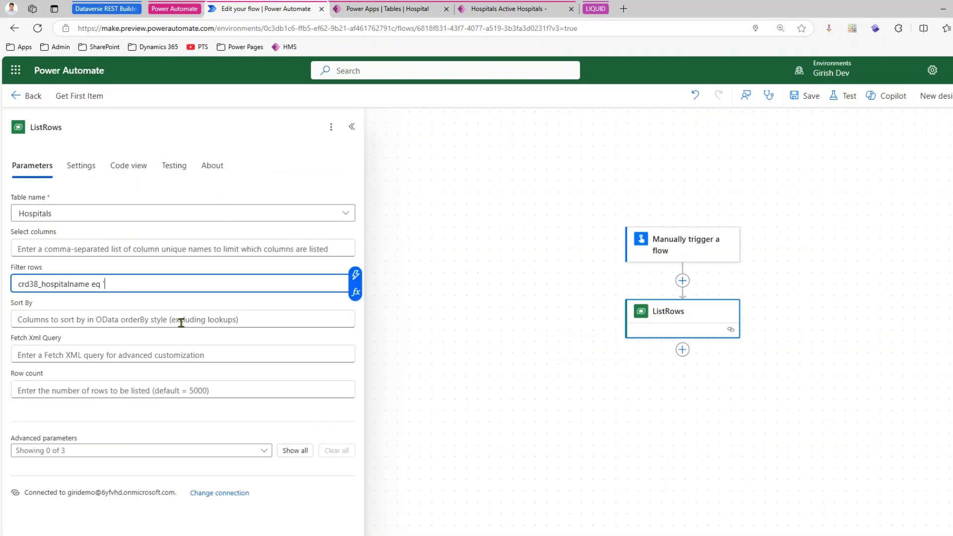
{"action": "key", "text": "ctrl+v"}
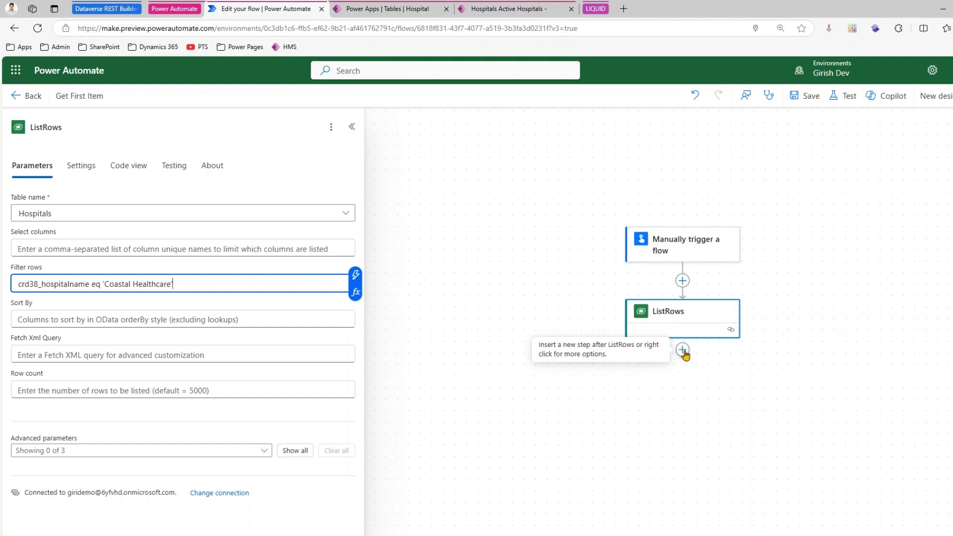
{"action": "left_click", "coordinate": [812, 358]}
Save the Get First Item flow and run it with a manual test
{"action": "left_click", "coordinate": [804, 96]}
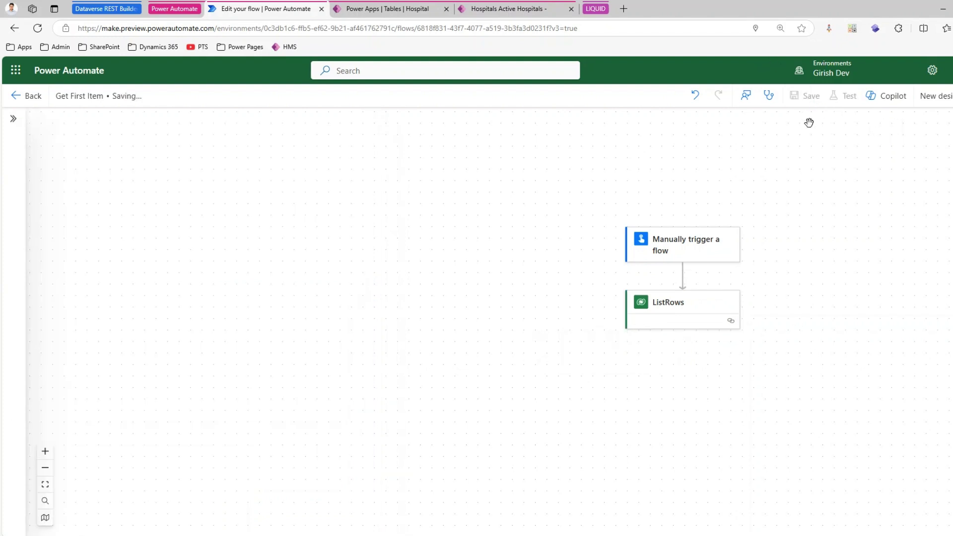
{"action": "left_click", "coordinate": [847, 98]}
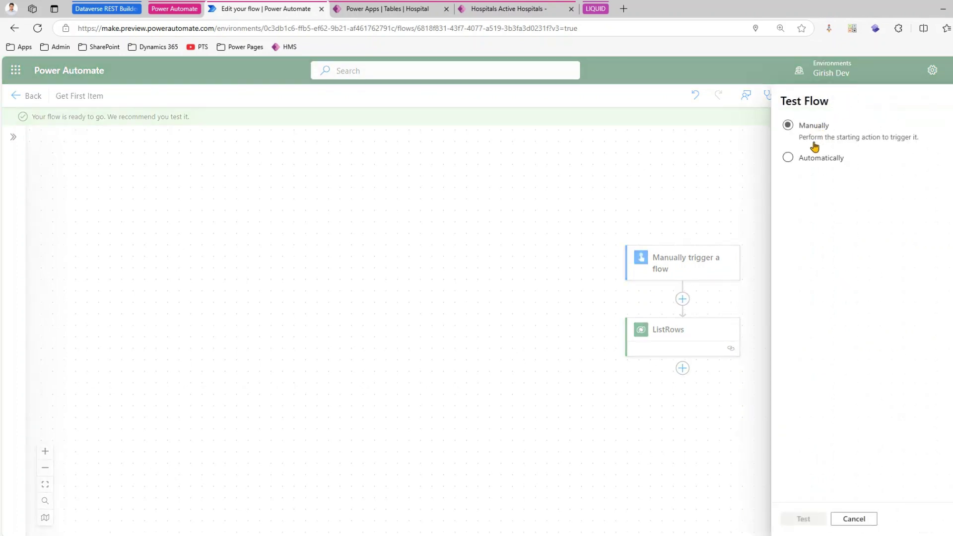
{"action": "left_click", "coordinate": [799, 521]}
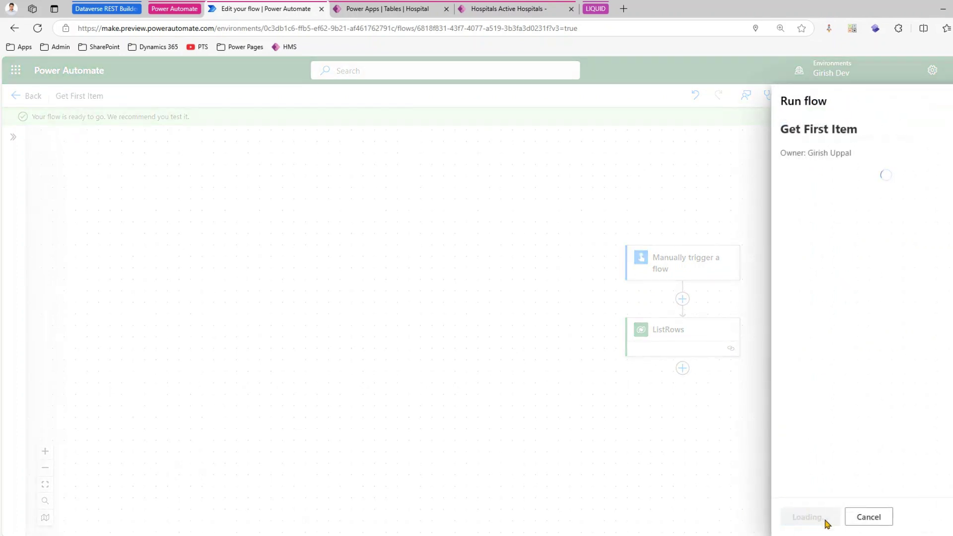
{"action": "left_click", "coordinate": [821, 519]}
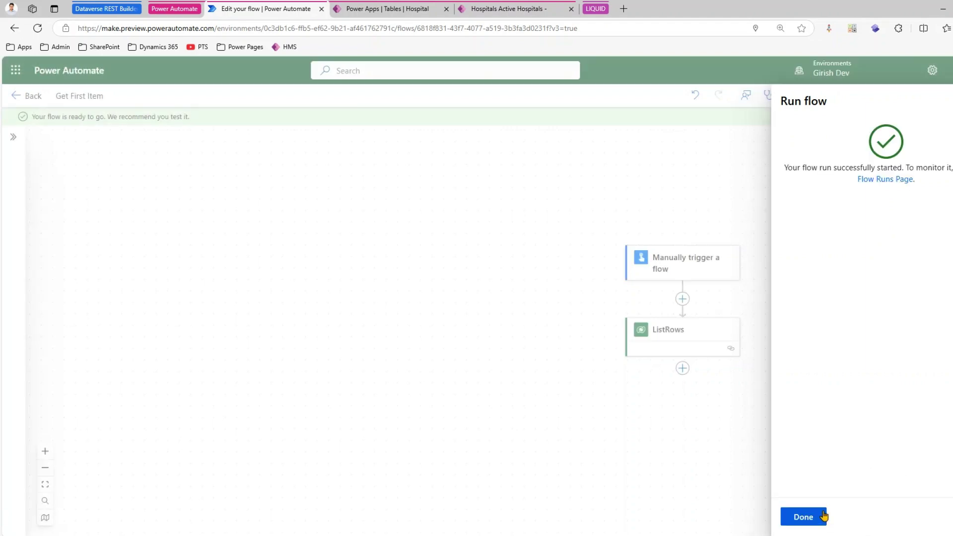
{"action": "left_click", "coordinate": [814, 516]}
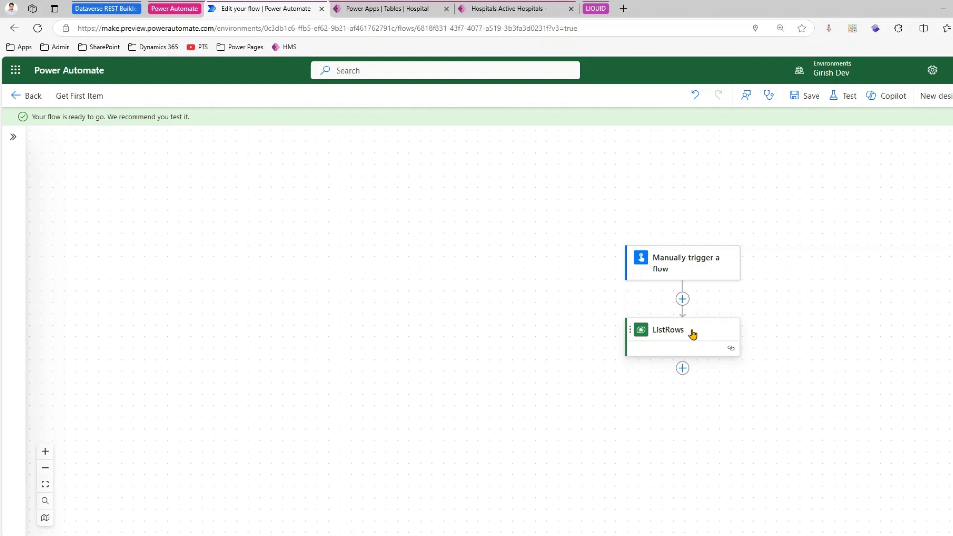
Open the ListRows results of the test run and copy the body from its outputs
{"action": "left_click", "coordinate": [689, 330]}
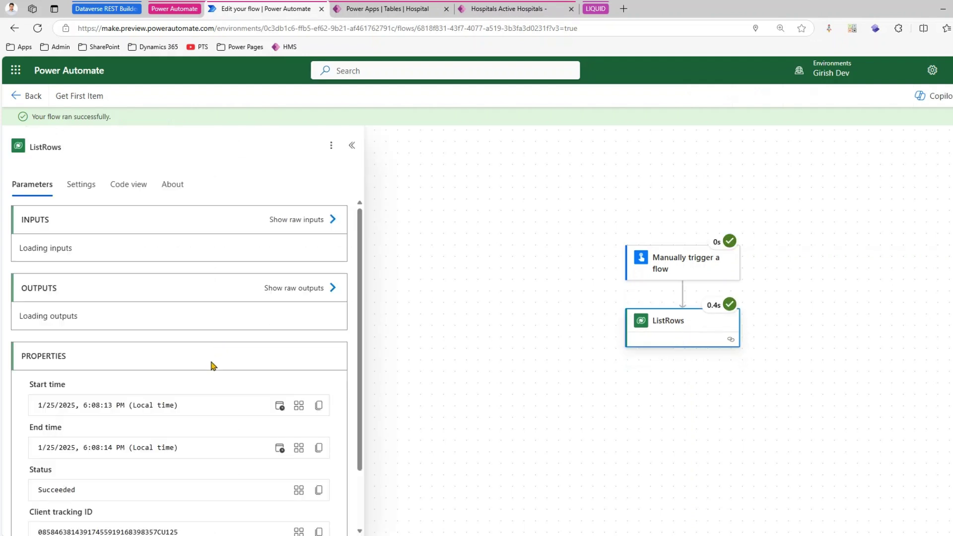
{"action": "scroll", "coordinate": [209, 373], "scroll_direction": "down", "scroll_amount": 3}
{"action": "scroll", "coordinate": [285, 456], "scroll_direction": "down", "scroll_amount": 2}
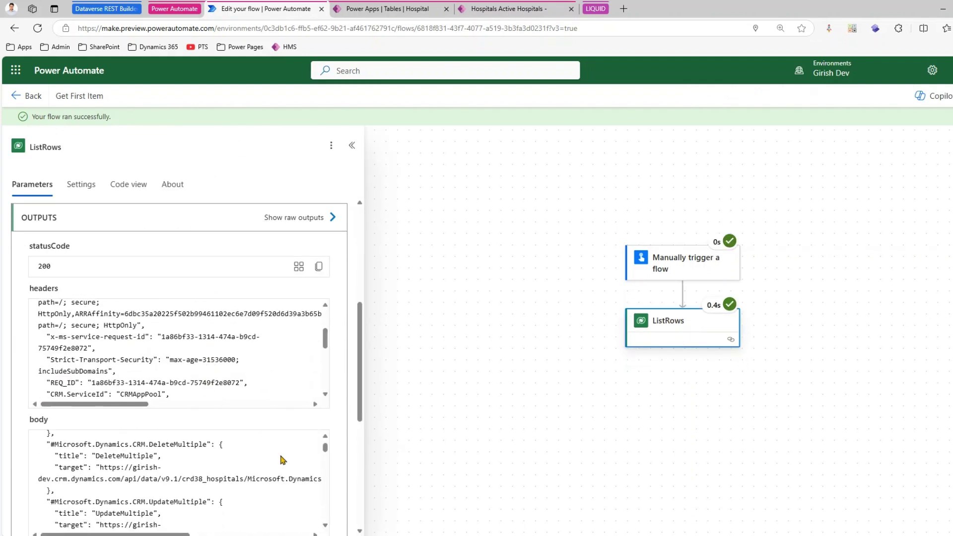
{"action": "scroll", "coordinate": [305, 468], "scroll_direction": "up", "scroll_amount": 2}
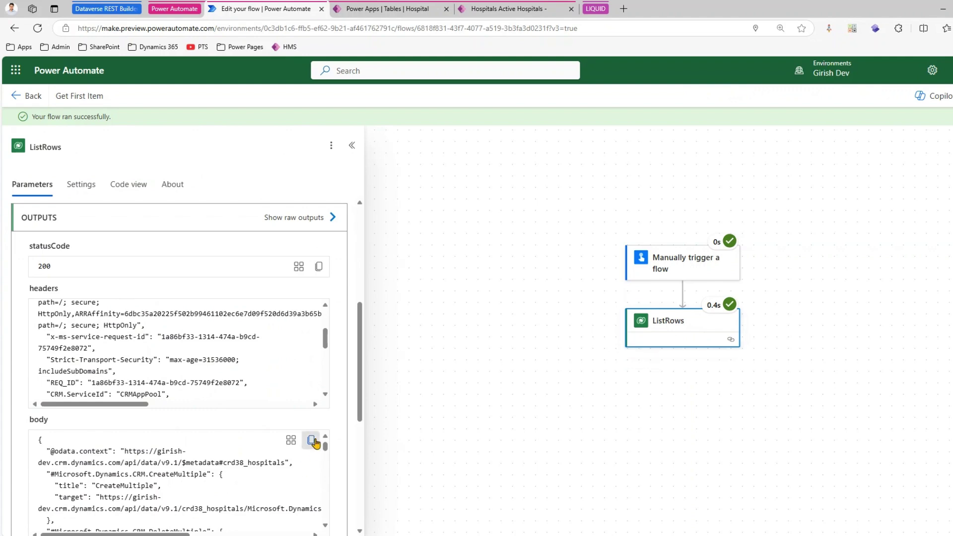
Switch to JSONGrid Desktop, paste the copied response body as JSON and convert it to a grid
{"action": "key", "text": "alt+Tab"}
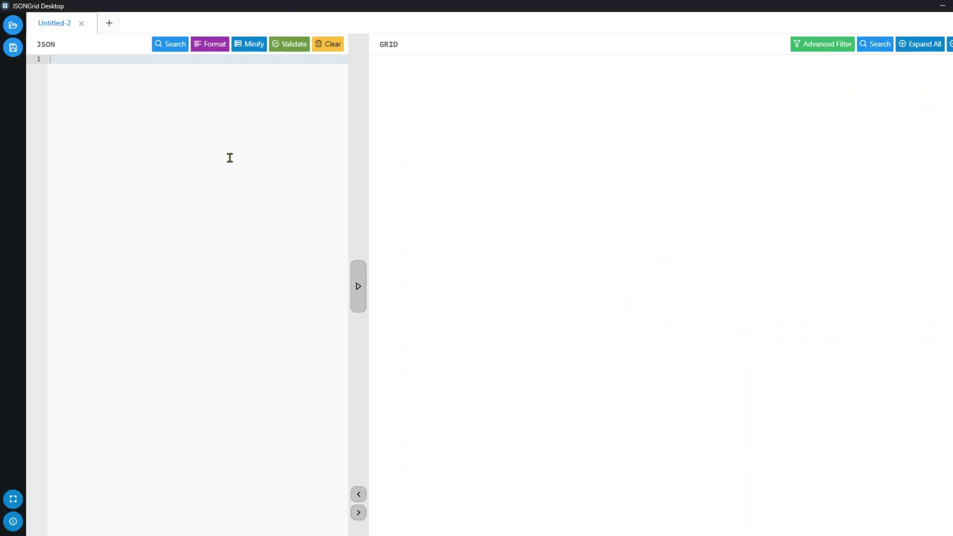
{"action": "left_click", "coordinate": [184, 101]}
{"action": "key", "text": "ctrl+v"}
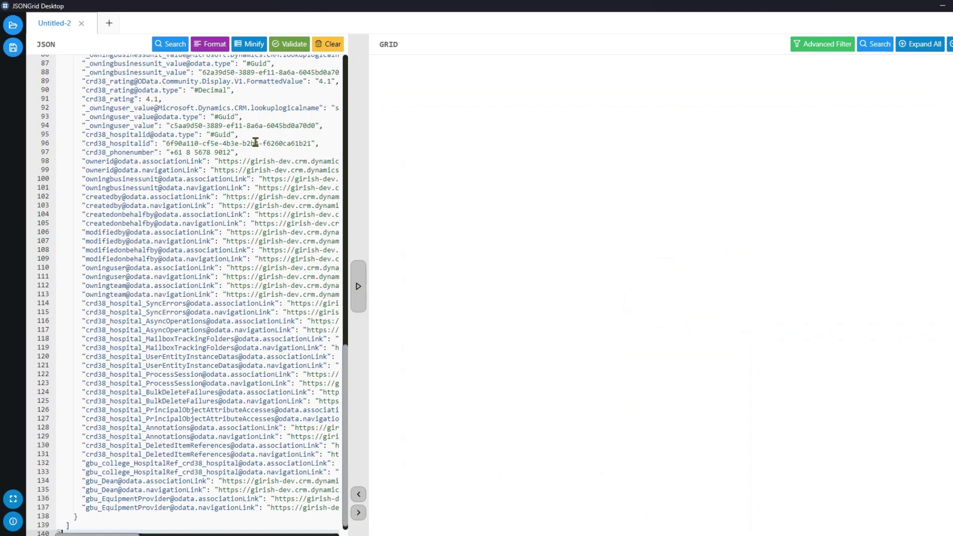
{"action": "left_click", "coordinate": [359, 303]}
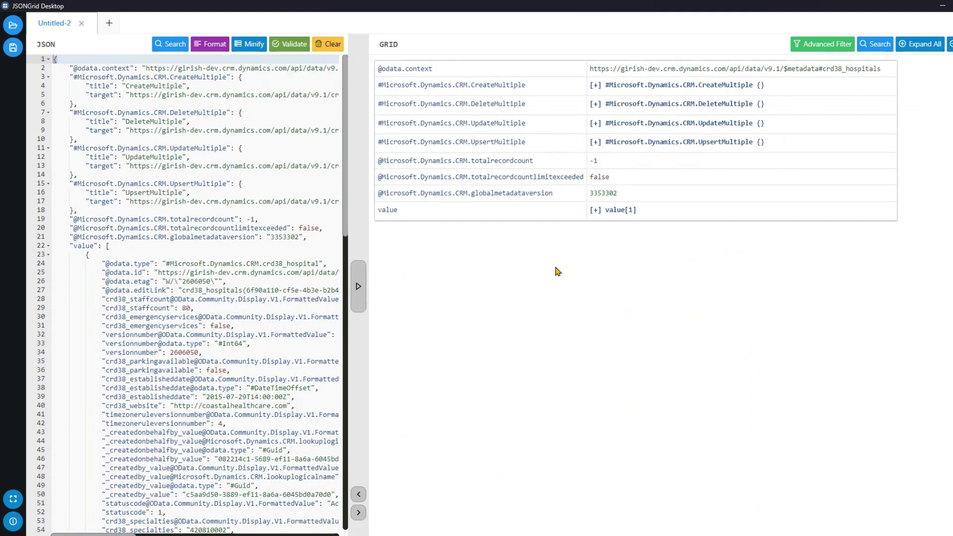
{"action": "mouse_move", "coordinate": [578, 200]}
{"action": "left_mouse_down"}
{"action": "mouse_move", "coordinate": [601, 215]}
{"action": "mouse_move", "coordinate": [659, 223]}
{"action": "left_mouse_up"}
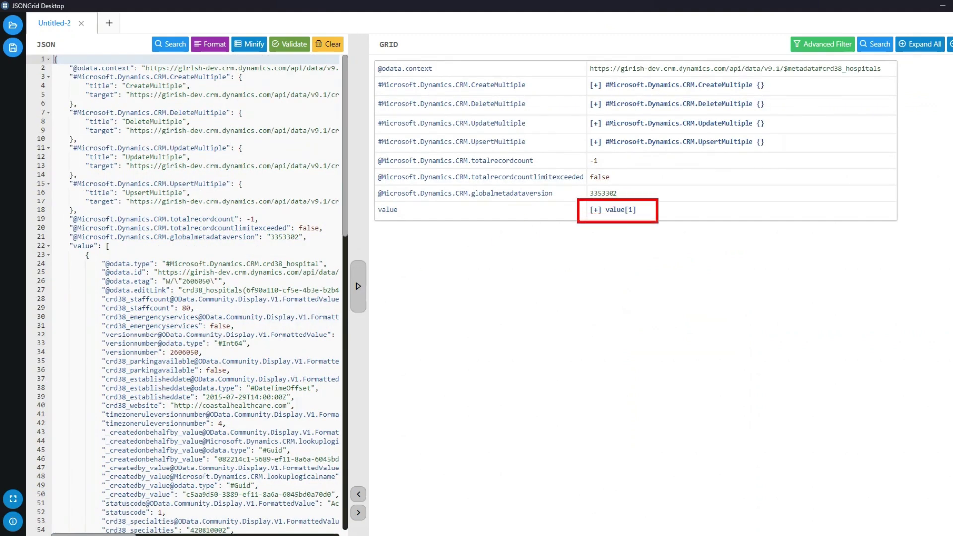
{"action": "left_click_drag", "start_coordinate": [588, 224], "coordinate": [615, 286]}
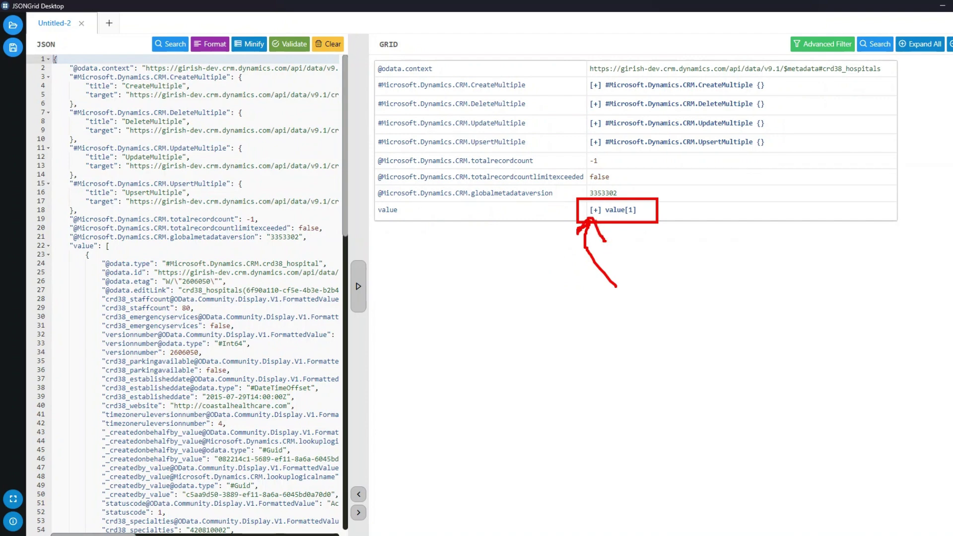
{"action": "key", "text": "Escape"}
Expand the value array in the grid, examine the returned hospital record's columns in a separate table view, and close that view
{"action": "left_click", "coordinate": [595, 211]}
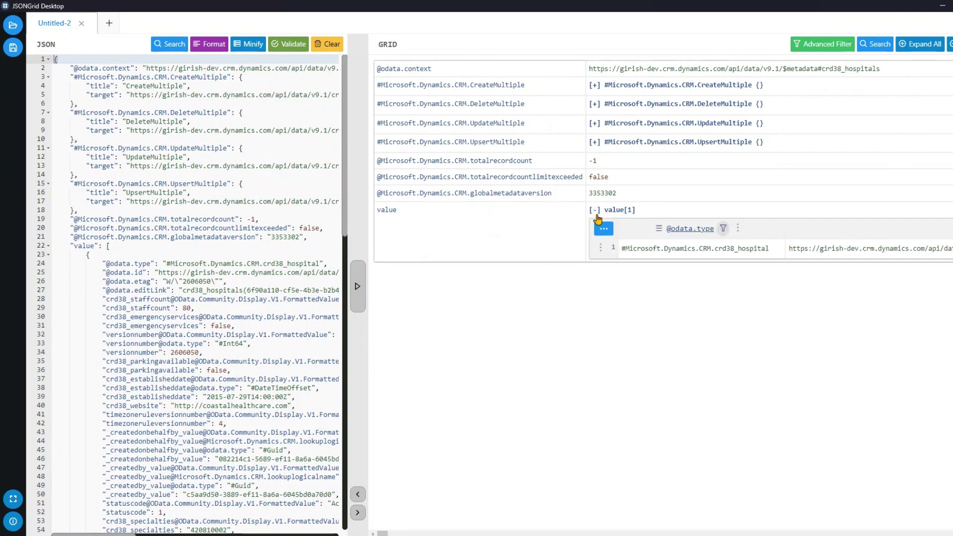
{"action": "left_click", "coordinate": [604, 229]}
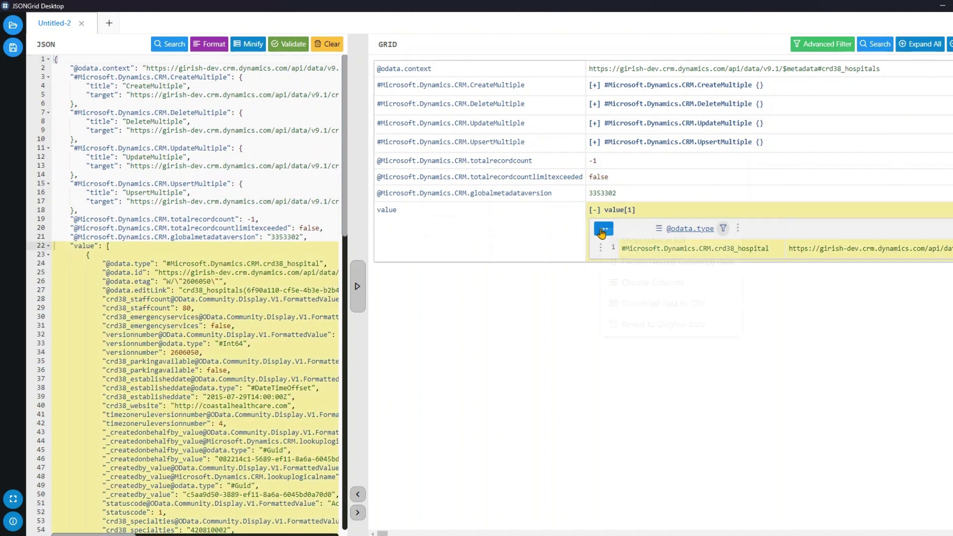
{"action": "left_click", "coordinate": [619, 244]}
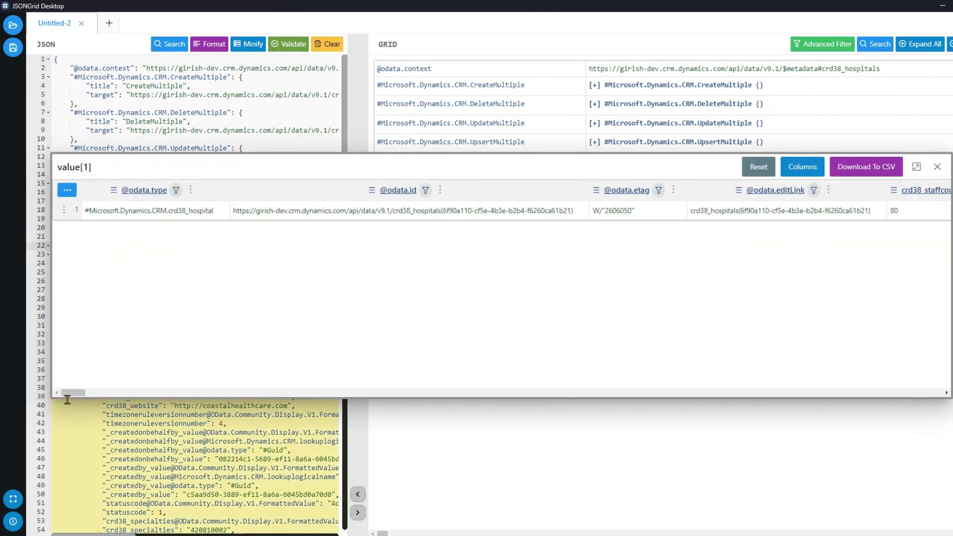
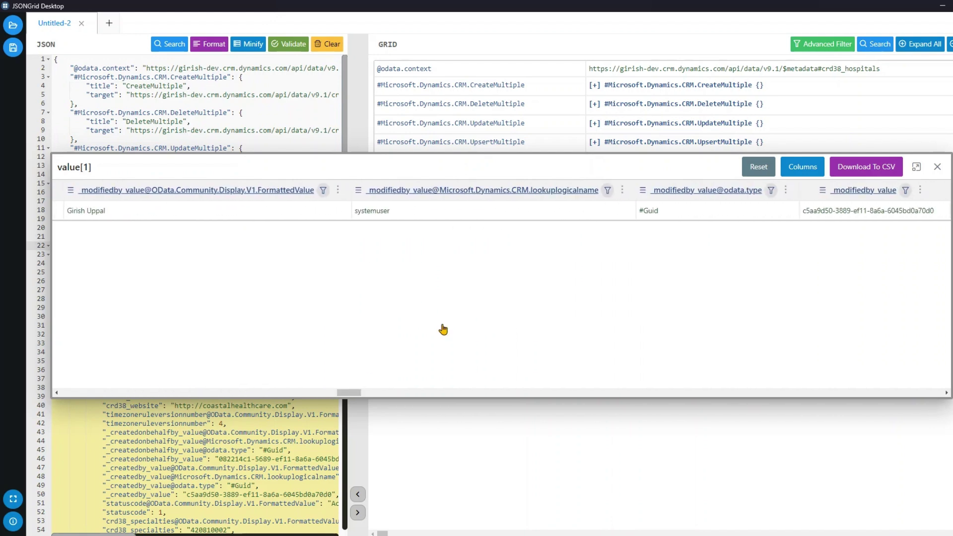
{"action": "left_click", "coordinate": [870, 27]}
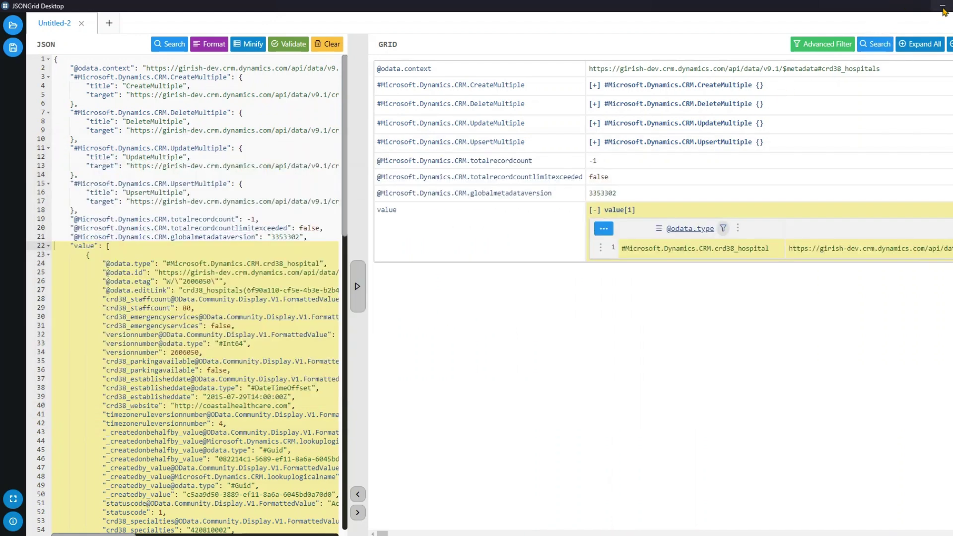
Back in the Power Apps Hospital table, open the Location column's advanced options and select its logical name, crd38_location
{"action": "left_click", "coordinate": [942, 5]}
{"action": "left_click", "coordinate": [361, 11]}
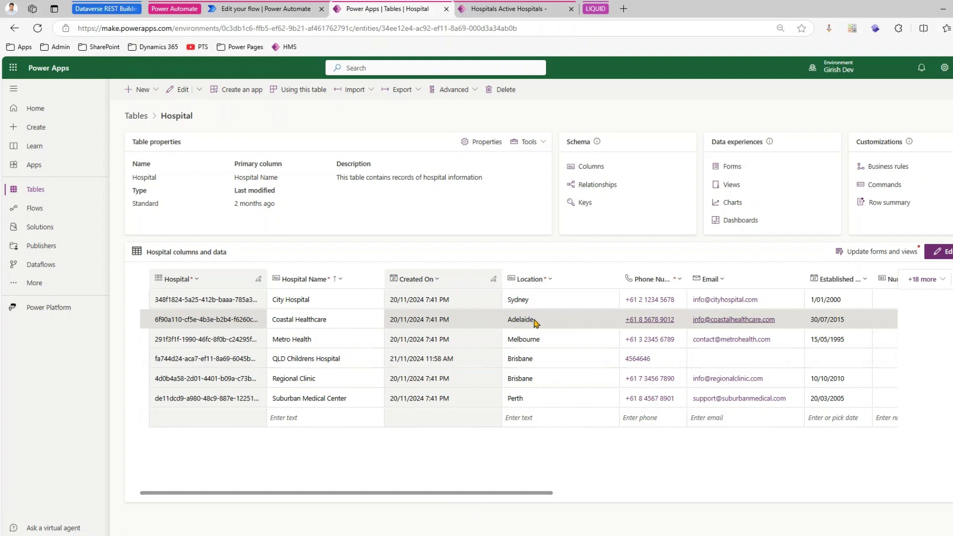
{"action": "left_click", "coordinate": [533, 279]}
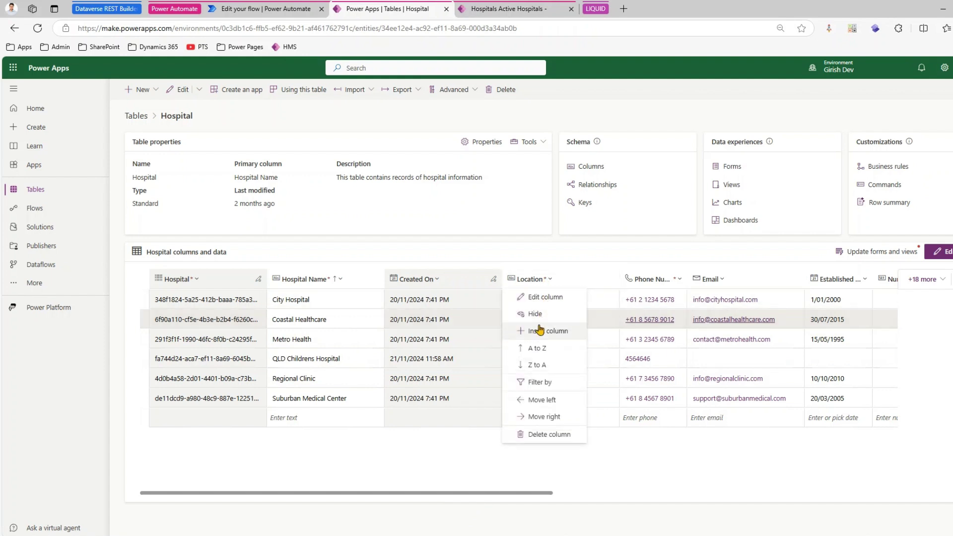
{"action": "left_click", "coordinate": [541, 297]}
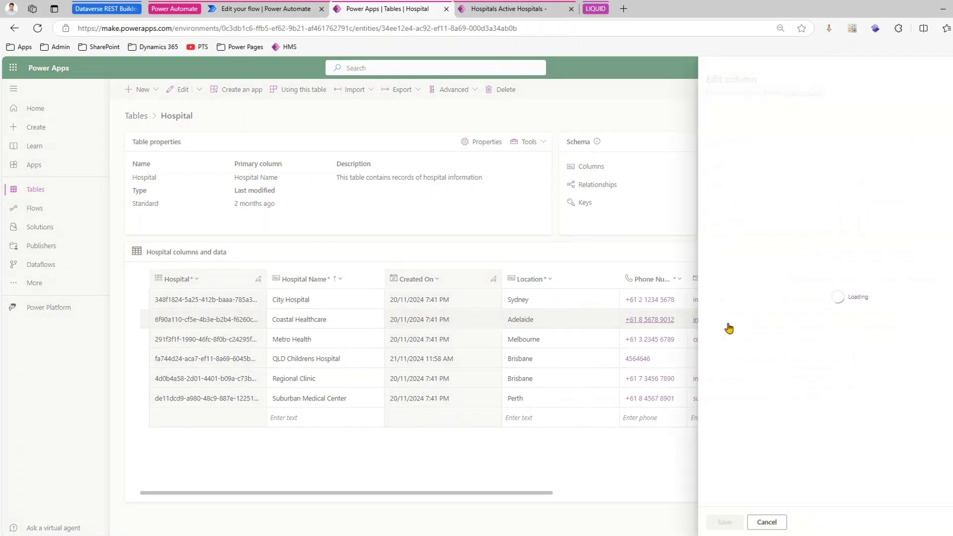
{"action": "left_click", "coordinate": [748, 369]}
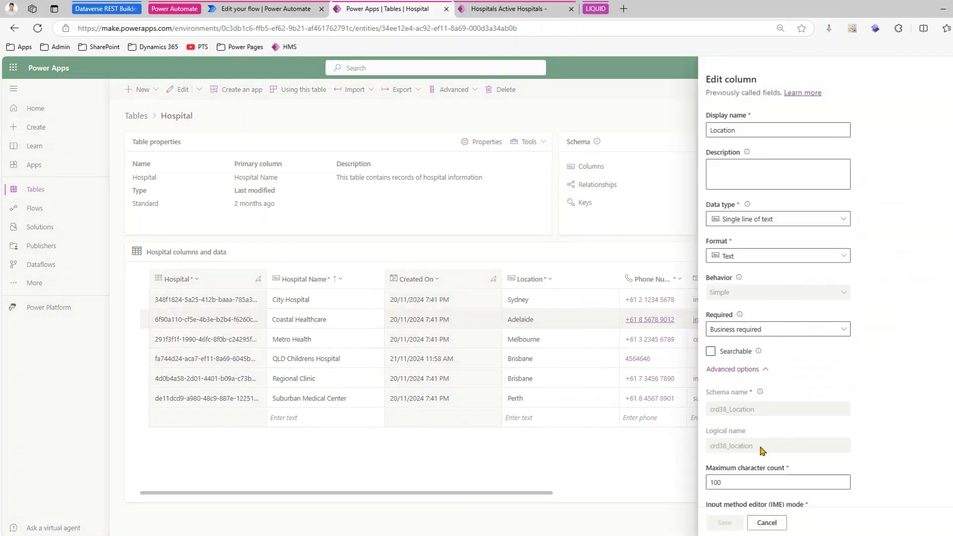
{"action": "scroll", "coordinate": [764, 450], "scroll_direction": "down", "scroll_amount": 2}
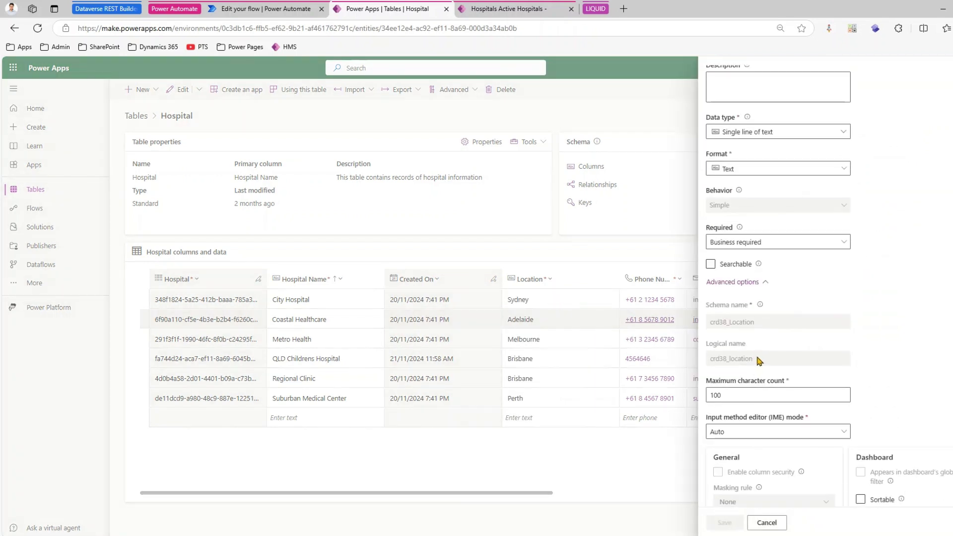
{"action": "left_click_drag", "start_coordinate": [758, 361], "coordinate": [706, 360]}
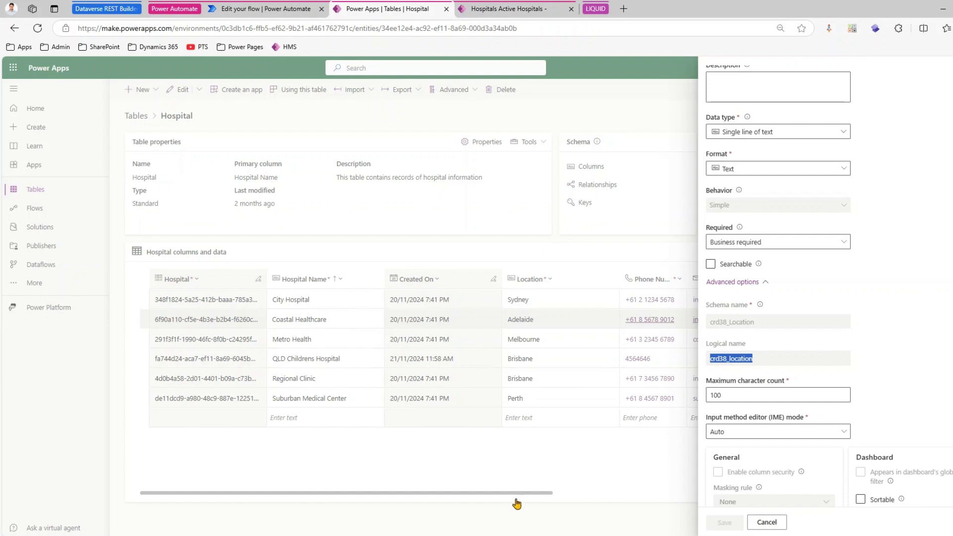
Return to editing the Power Automate flow and add a Data Operation Compose action after ListRows
{"action": "left_click", "coordinate": [256, 11]}
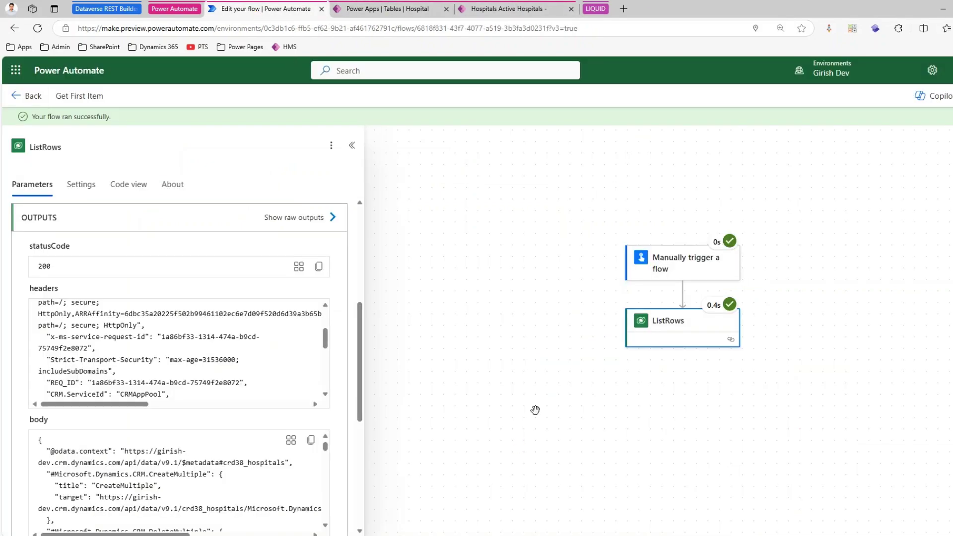
{"action": "left_click", "coordinate": [714, 410]}
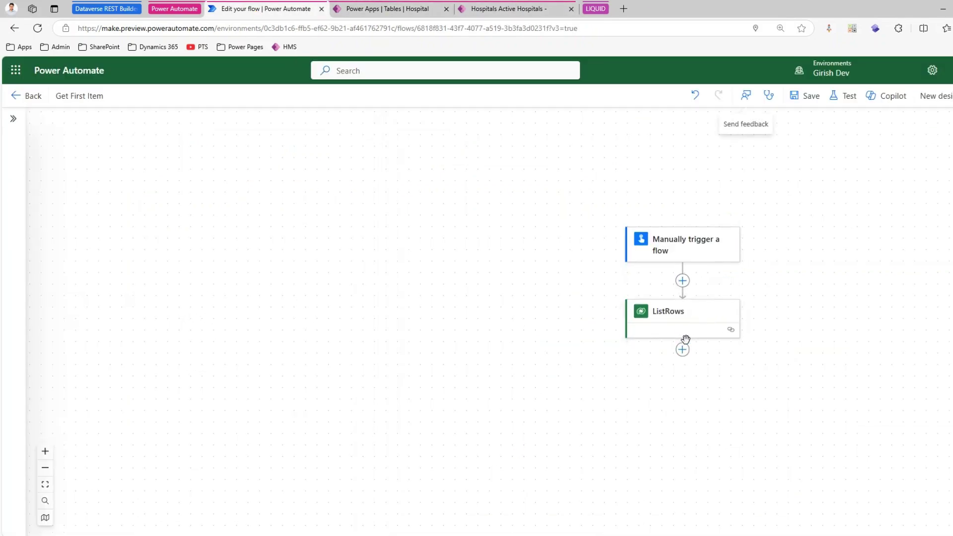
{"action": "left_click", "coordinate": [681, 351]}
{"action": "type", "text": "compose"}
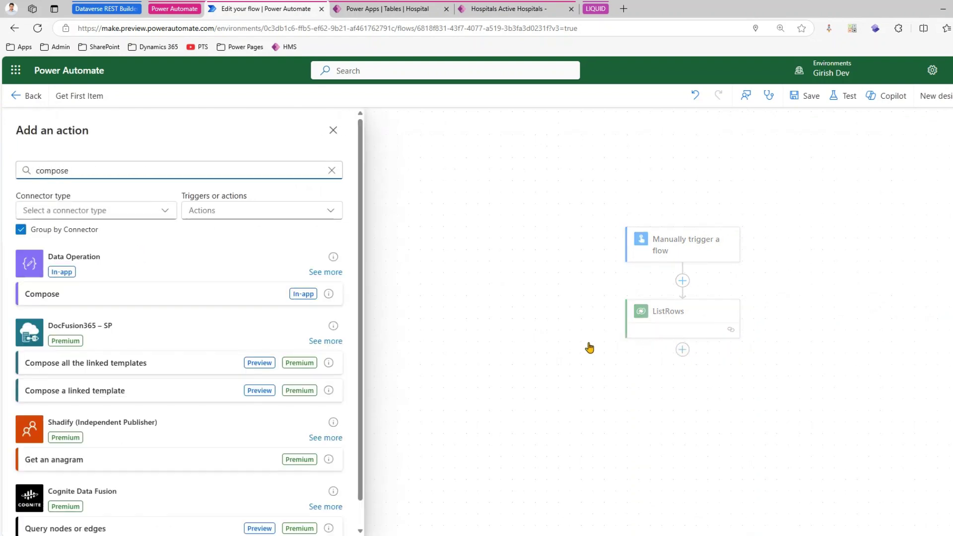
{"action": "left_click", "coordinate": [143, 295]}
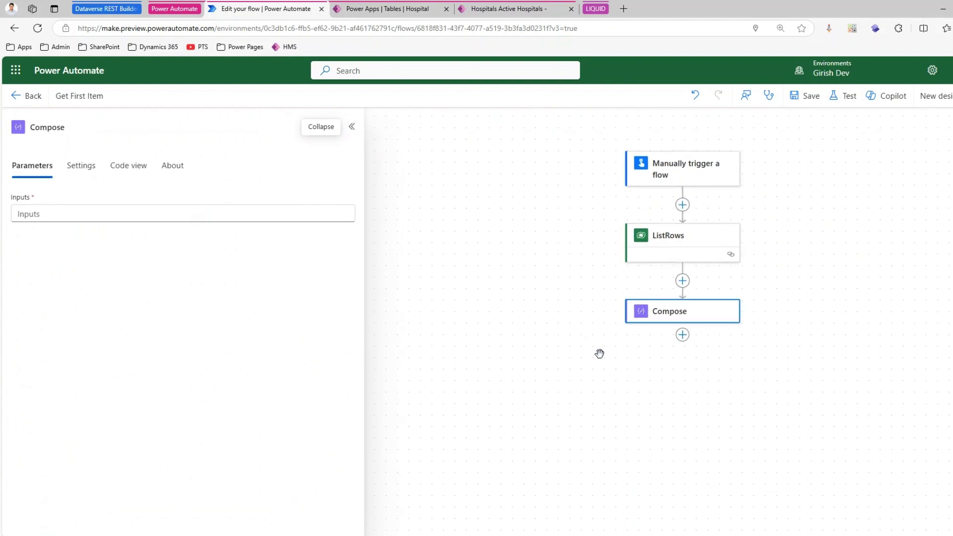
Search the dynamic content available for the Compose action's Inputs for "location"
{"action": "left_click", "coordinate": [263, 215]}
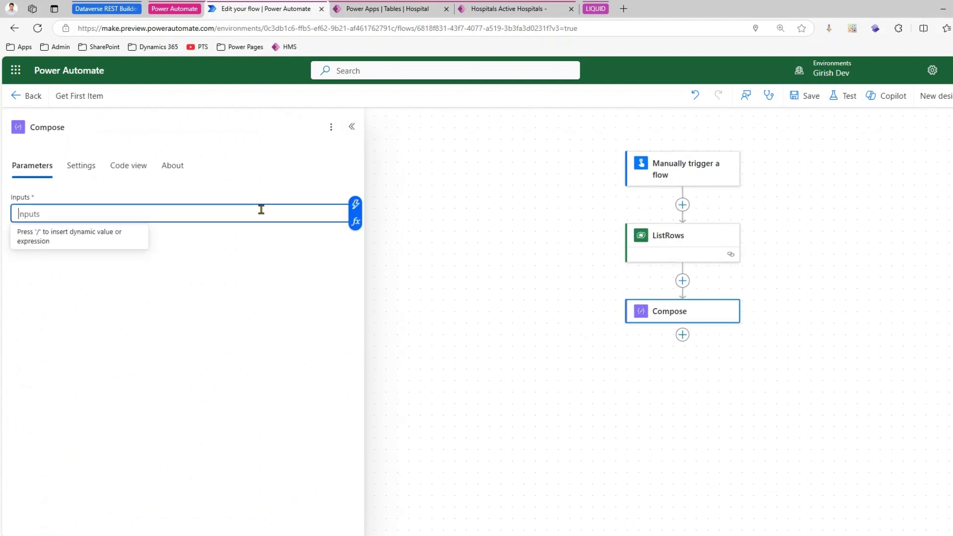
{"action": "left_click", "coordinate": [357, 208]}
{"action": "type", "text": "loc"}
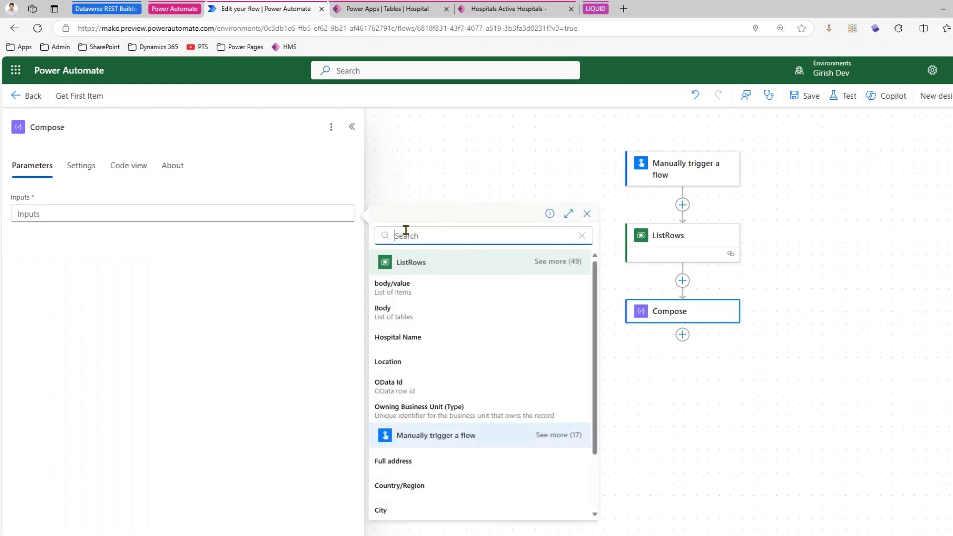
{"action": "type", "text": "ation"}
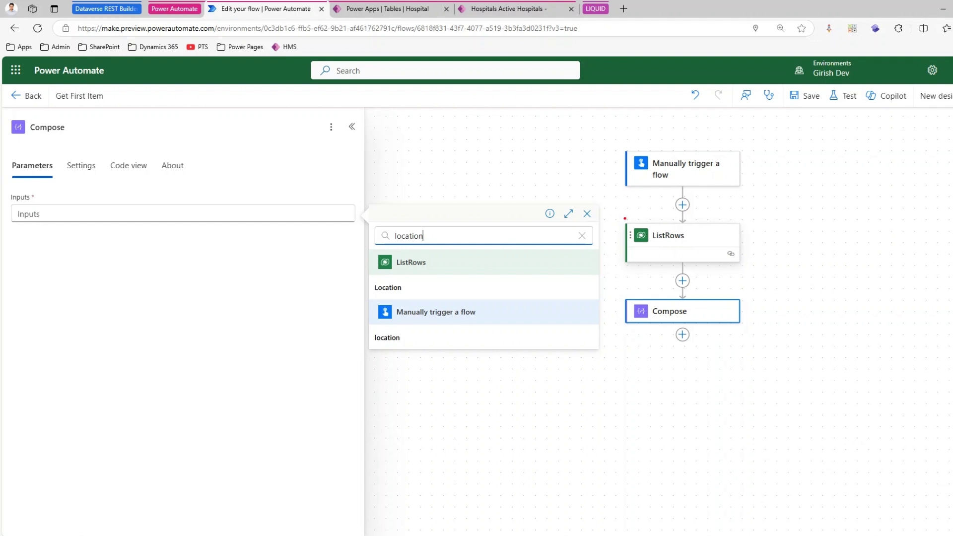
{"action": "mouse_move", "coordinate": [786, 193]}
{"action": "left_mouse_down"}
{"action": "mouse_move", "coordinate": [749, 232]}
{"action": "mouse_move", "coordinate": [766, 253]}
{"action": "left_mouse_up"}
{"action": "left_click_drag", "start_coordinate": [825, 156], "coordinate": [823, 194]}
{"action": "left_click_drag", "start_coordinate": [824, 156], "coordinate": [866, 149]}
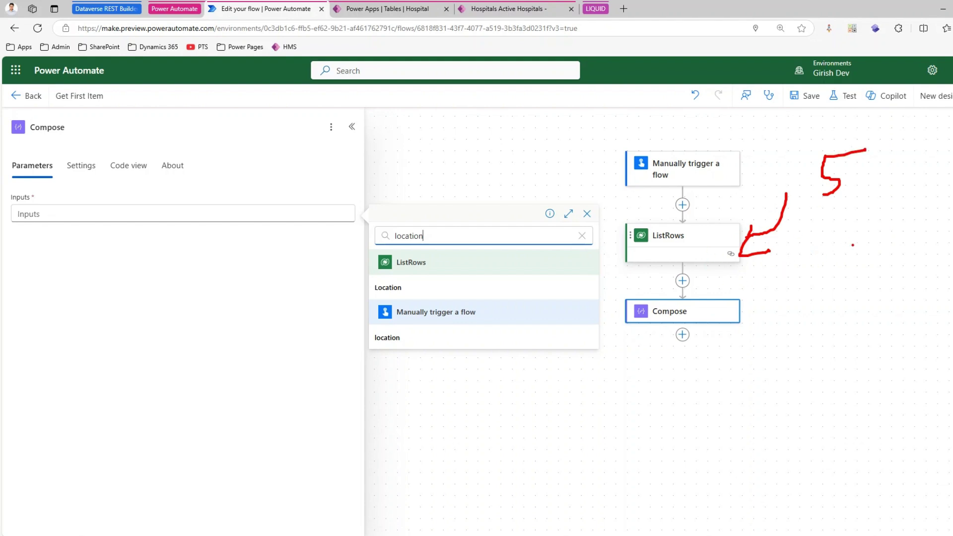
{"action": "left_click_drag", "start_coordinate": [854, 253], "coordinate": [855, 274]}
{"action": "mouse_move", "coordinate": [398, 279]}
{"action": "left_mouse_down"}
{"action": "mouse_move", "coordinate": [366, 285]}
{"action": "mouse_move", "coordinate": [423, 301]}
{"action": "mouse_move", "coordinate": [399, 276]}
{"action": "left_mouse_up"}
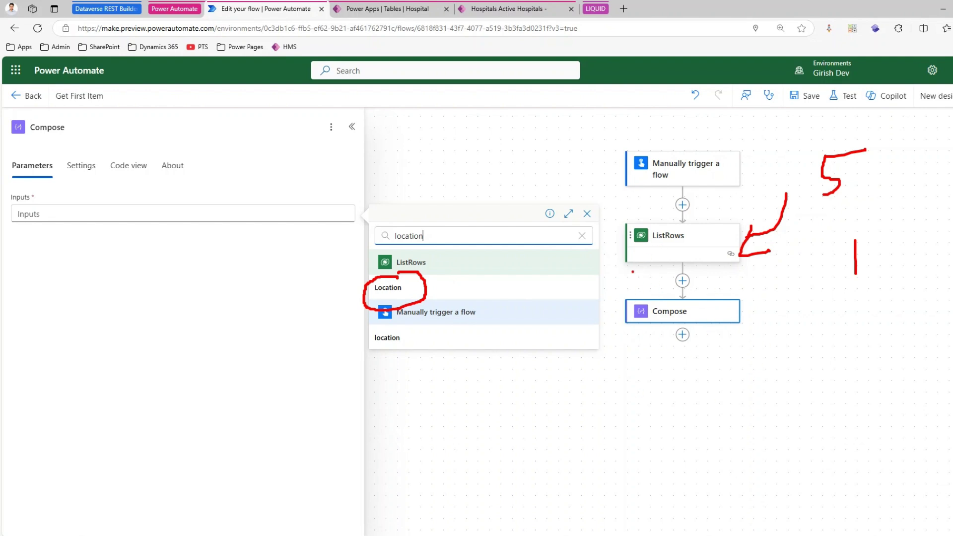
{"action": "left_click_drag", "start_coordinate": [618, 217], "coordinate": [620, 282]}
{"action": "mouse_move", "coordinate": [753, 271]}
{"action": "left_mouse_down"}
{"action": "mouse_move", "coordinate": [835, 279]}
{"action": "mouse_move", "coordinate": [820, 296]}
{"action": "left_mouse_up"}
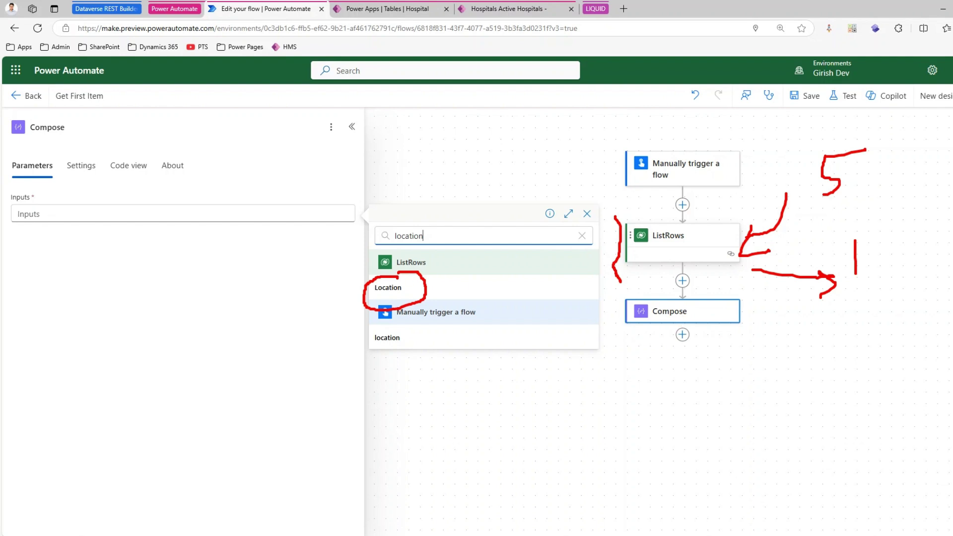
{"action": "key", "text": "Escape"}
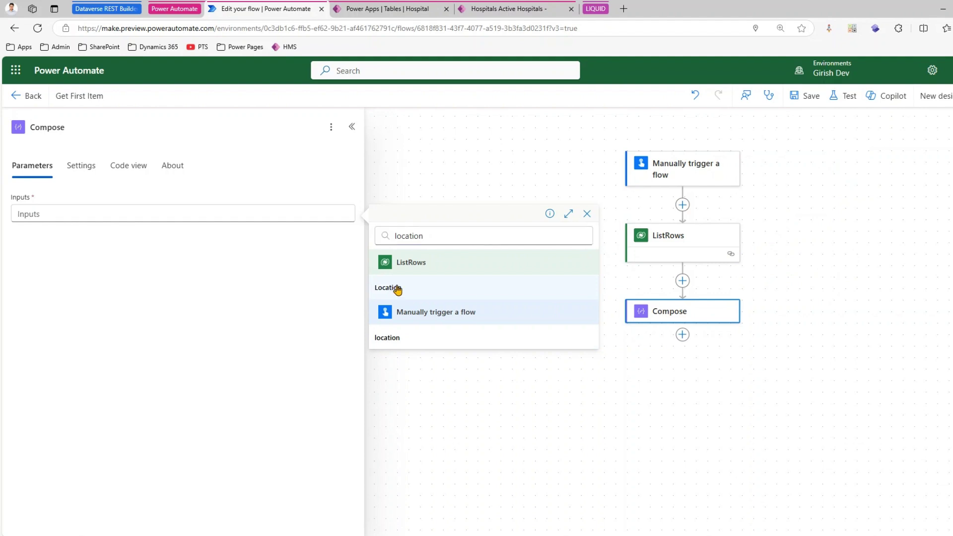
Insert the Location dynamic value from ListRows into the Compose action's Inputs
{"action": "left_click", "coordinate": [395, 289]}
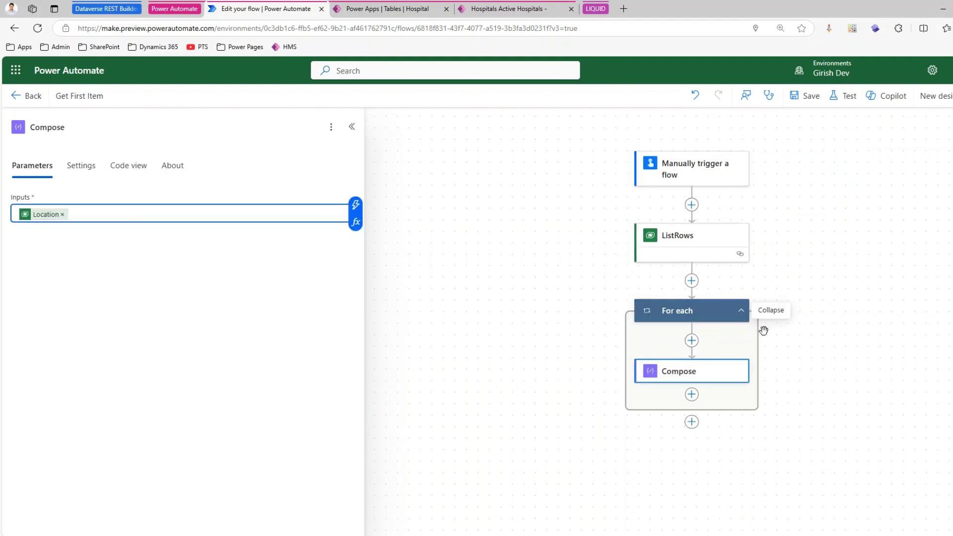
{"action": "left_click", "coordinate": [731, 374]}
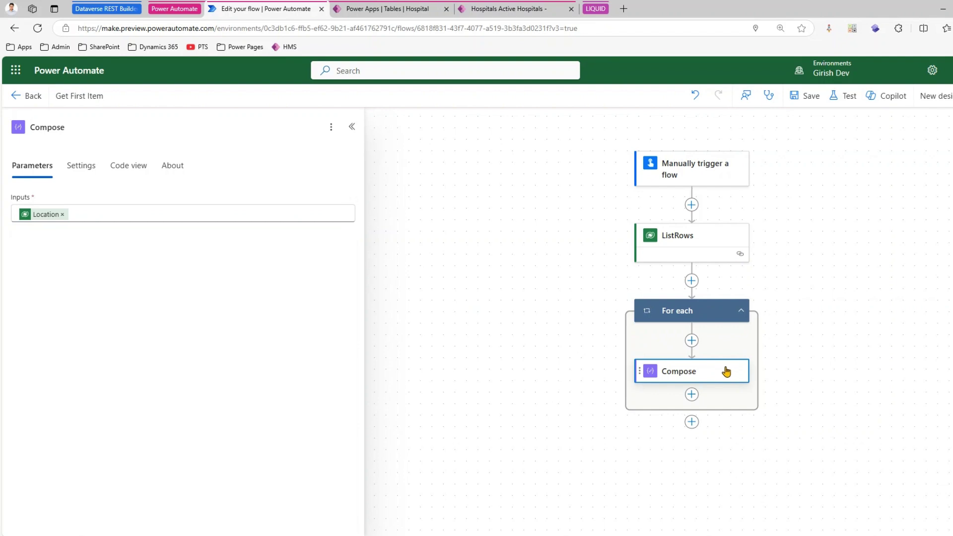
{"action": "mouse_move", "coordinate": [43, 218]}
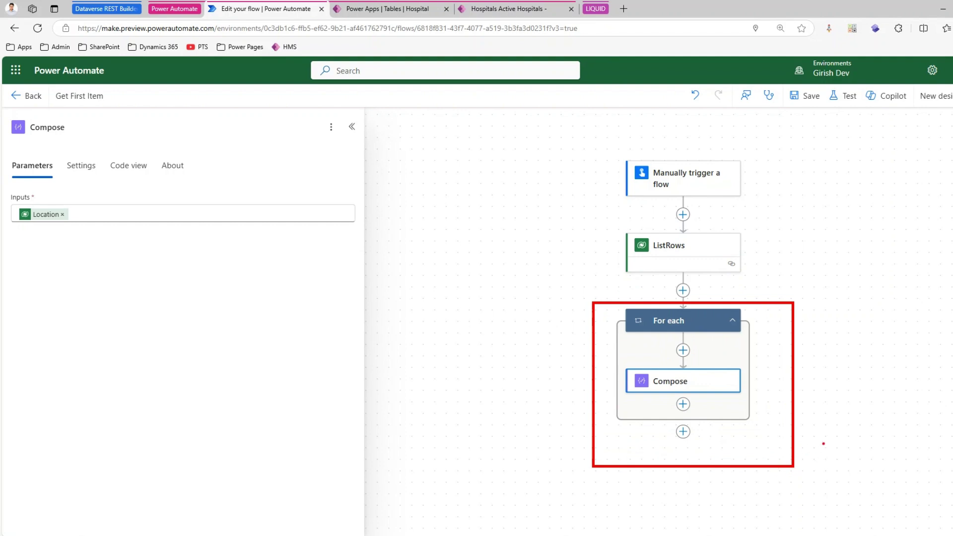
Delete the For each loop together with the Compose action inside it
{"action": "right_click", "coordinate": [689, 322]}
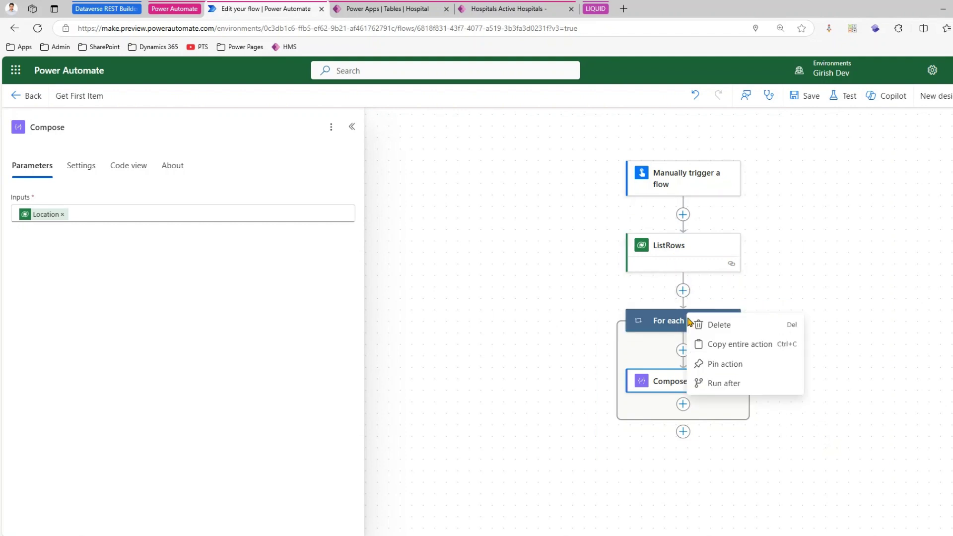
{"action": "left_click", "coordinate": [715, 329]}
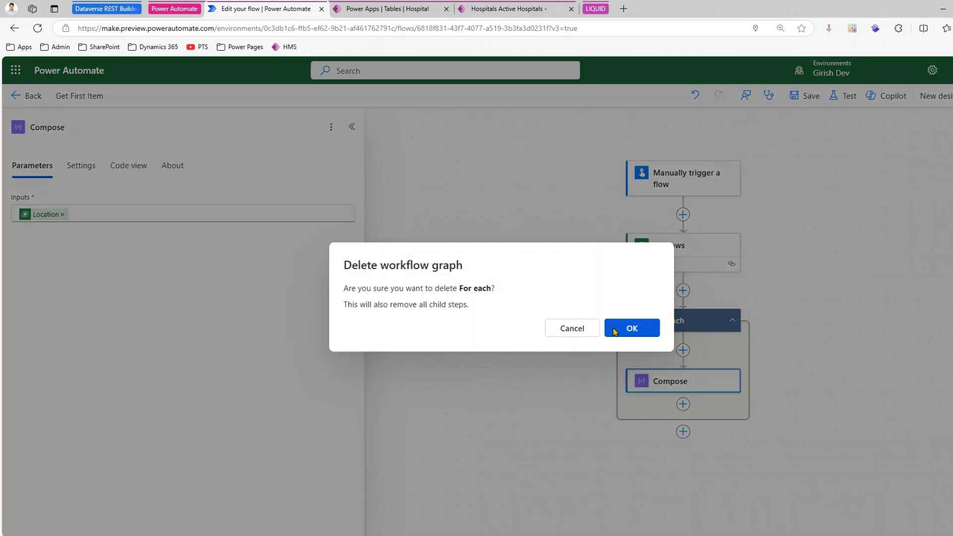
{"action": "left_click", "coordinate": [632, 329]}
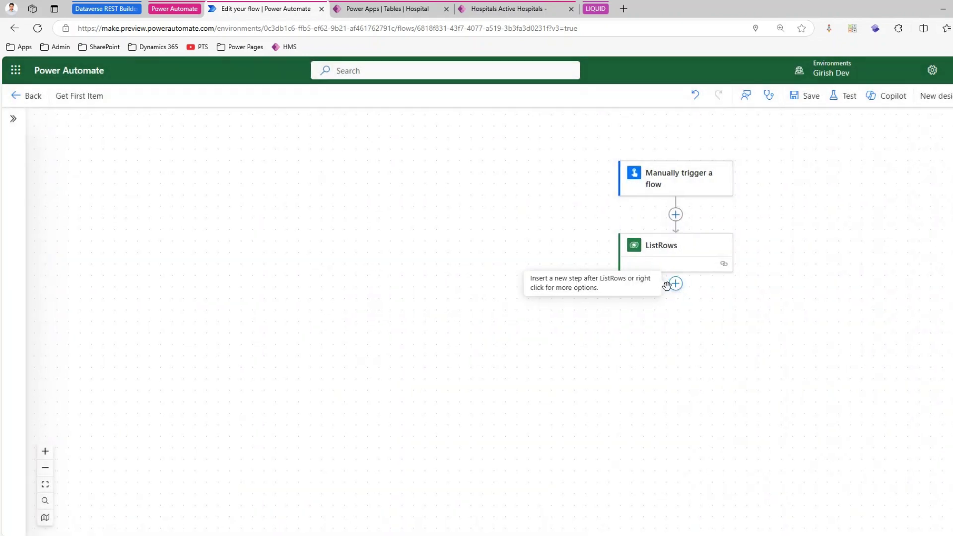
Add a new Data Operation Compose action after ListRows
{"action": "left_click", "coordinate": [675, 284]}
{"action": "type", "text": "compose"}
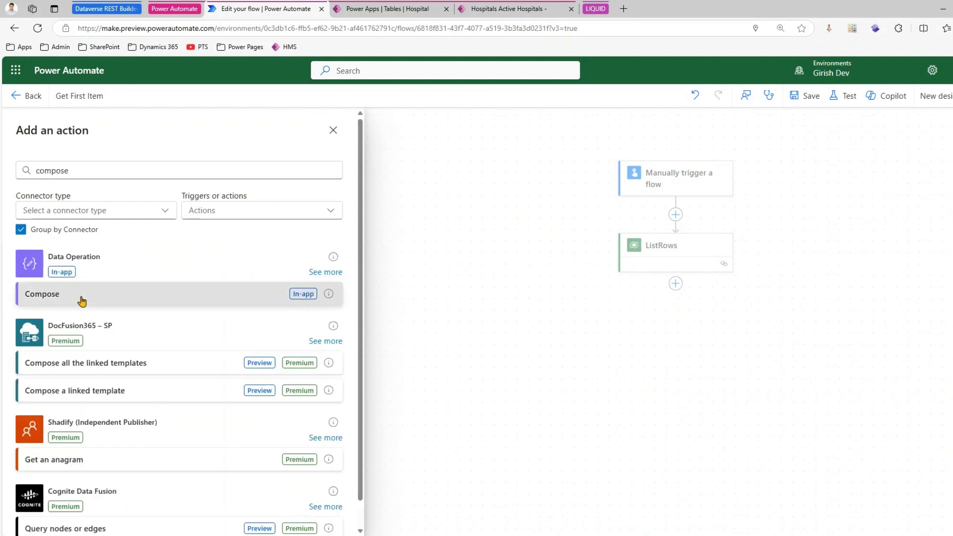
{"action": "left_click", "coordinate": [81, 296]}
Start an expression for the Compose action's Inputs with outputs('ListRows')?
{"action": "left_click", "coordinate": [328, 211]}
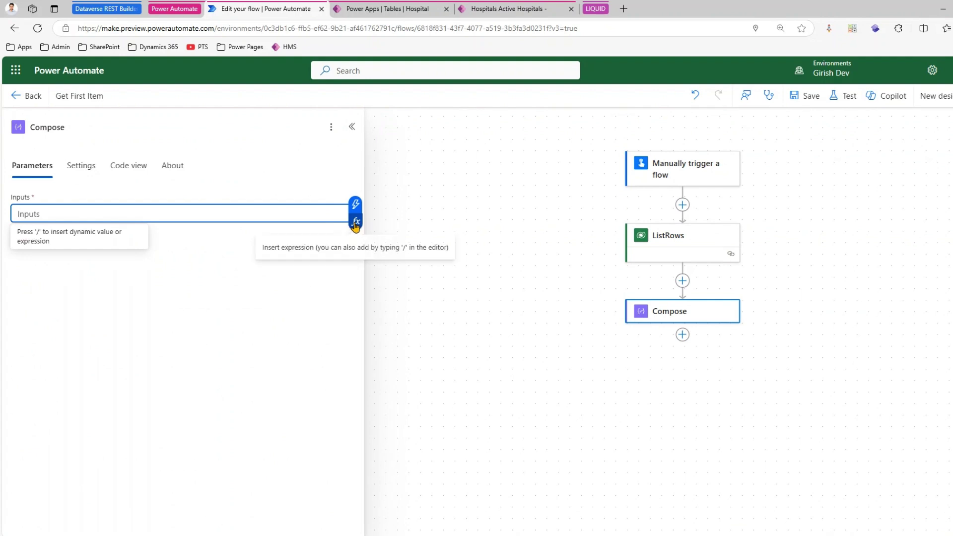
{"action": "left_click", "coordinate": [355, 222]}
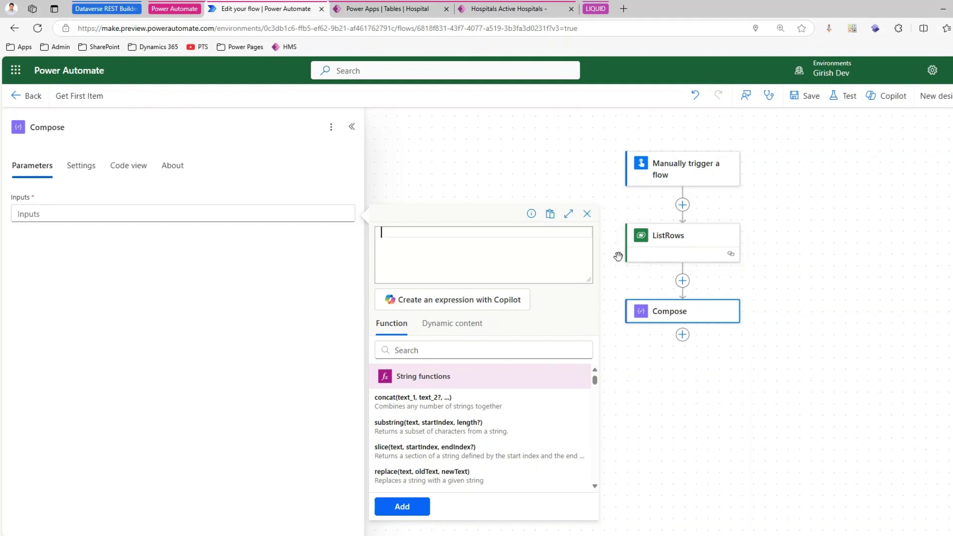
{"action": "type", "text": "outputs"}
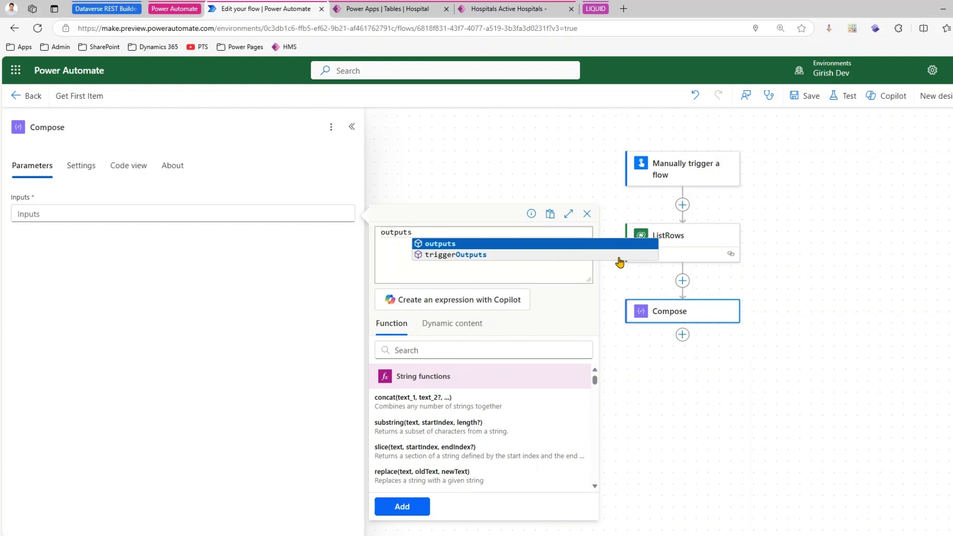
{"action": "key", "text": "Escape"}
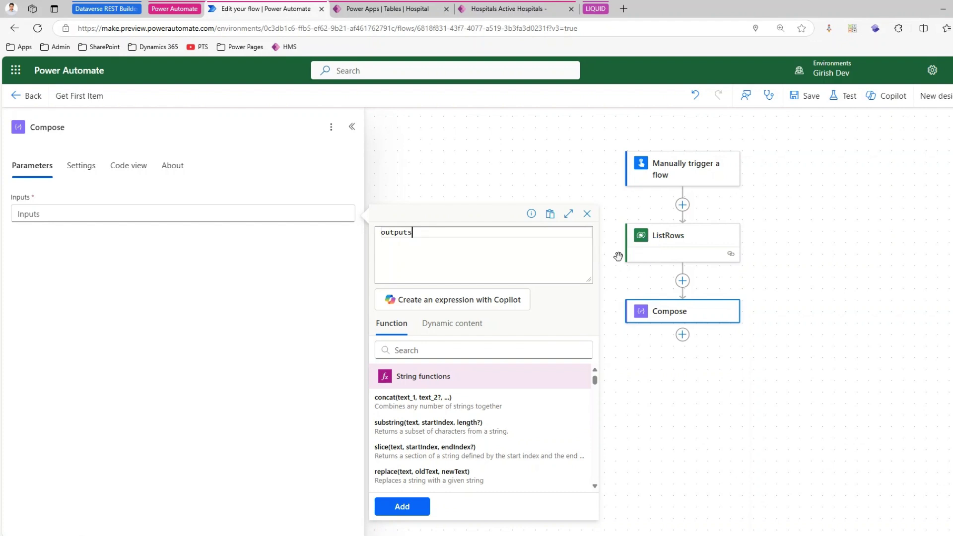
{"action": "type", "text": "('Li"}
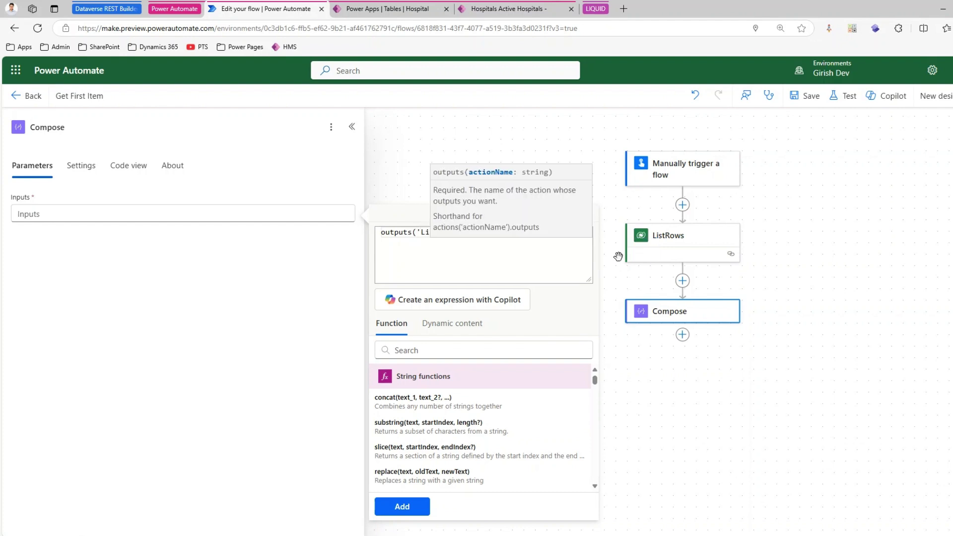
{"action": "type", "text": "stRows"}
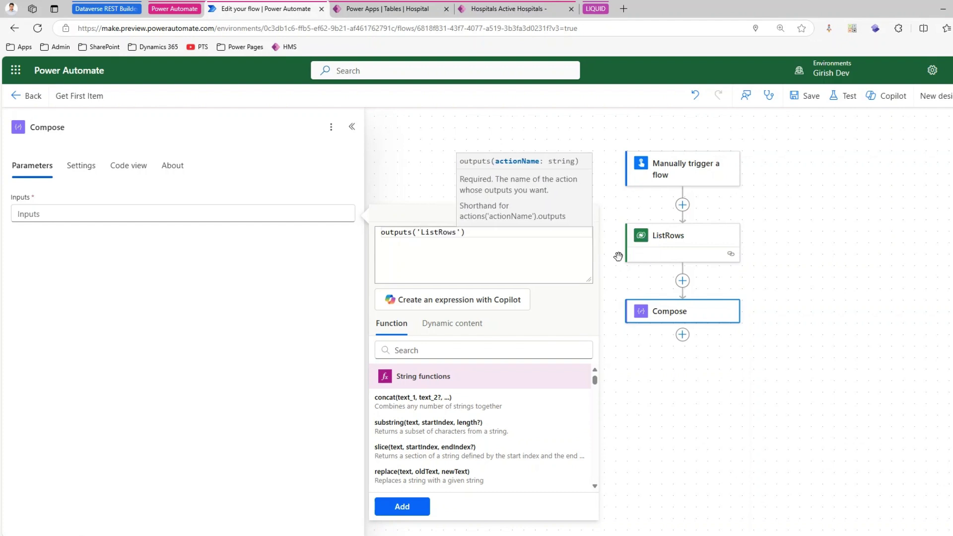
{"action": "type", "text": "')"}
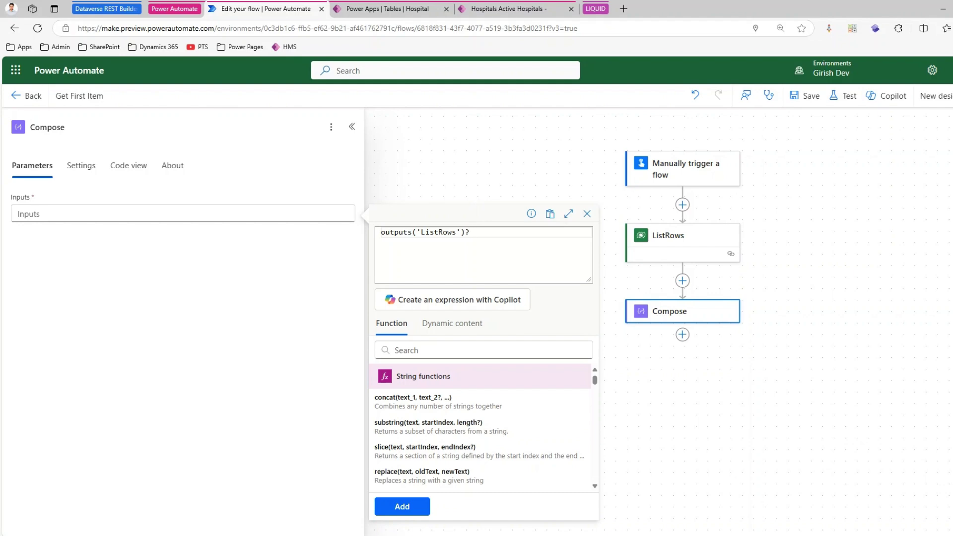
Switch to JSONGrid Desktop and examine where the value array sits within the response body JSON
{"action": "key", "text": "alt+Tab"}
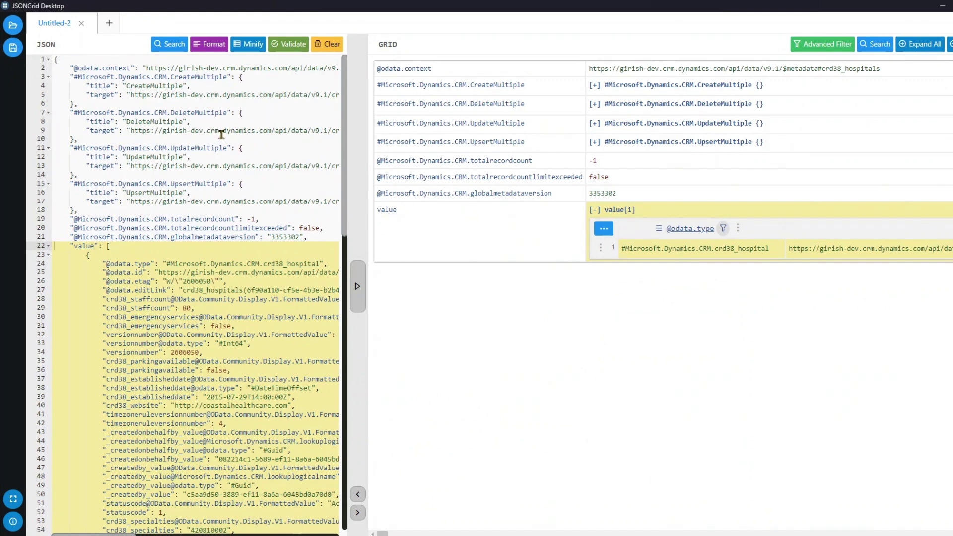
{"action": "left_click_drag", "start_coordinate": [55, 59], "coordinate": [255, 496]}
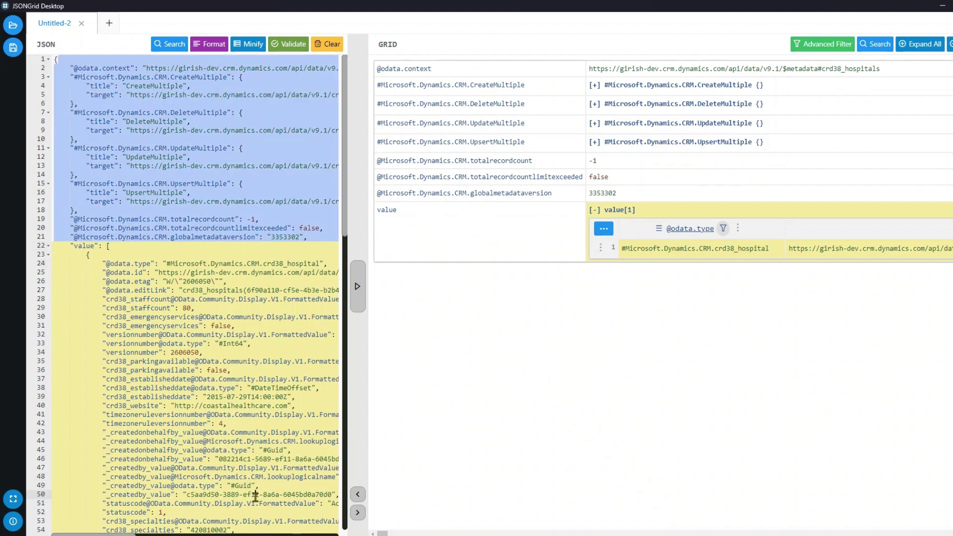
{"action": "left_click", "coordinate": [149, 237]}
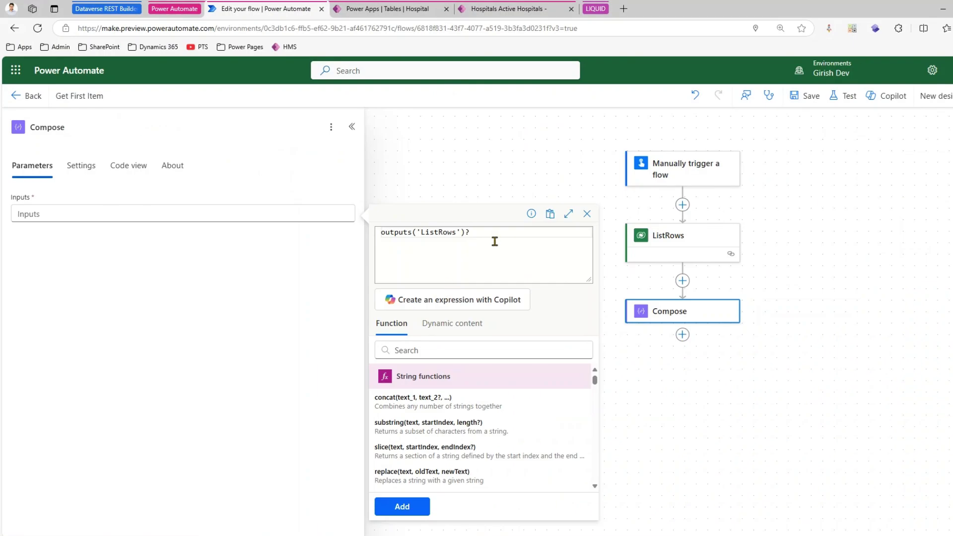
Back in Power Automate, extend the Compose expression with the body/value property and put the first( function in front of outputs
{"action": "left_click", "coordinate": [491, 232]}
{"action": "type", "text": "['body']"}
{"action": "type", "text": "['"}
{"action": "type", "text": "value"}
{"action": "type", "text": "value"}
{"action": "type", "text": "']"}
{"action": "double_click", "coordinate": [382, 233]}
{"action": "type", "text": "first("}
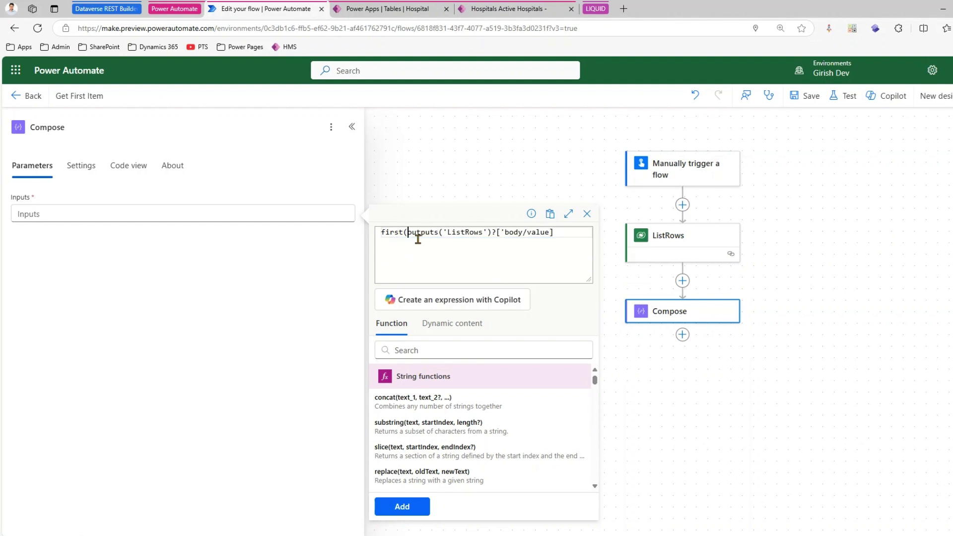
Close the first function's parenthesis and append ?['crd38_location'] to the expression, pasting the column name from the clipboard history
{"action": "left_click", "coordinate": [556, 232]}
{"action": "type", "text": ")"}
{"action": "type", "text": "?["}
{"action": "key", "text": "super+v"}
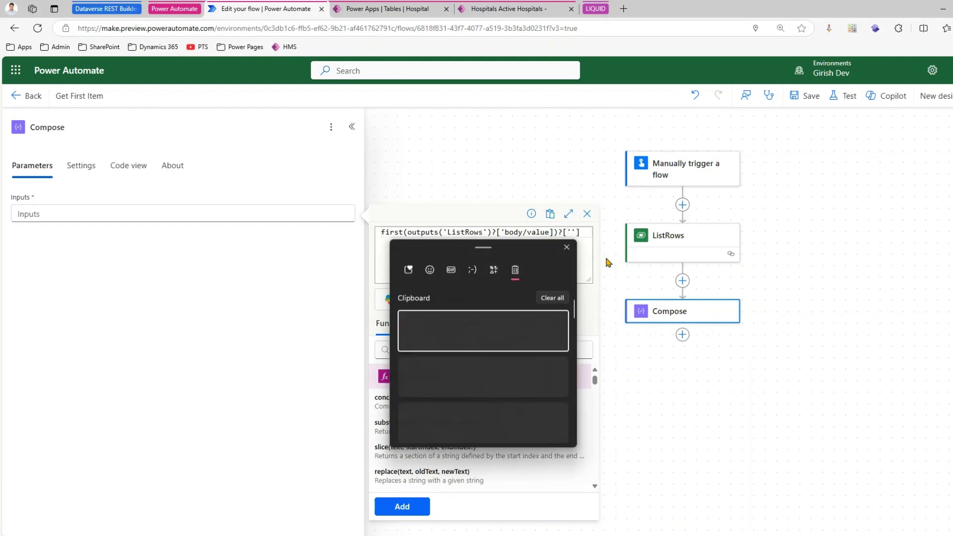
{"action": "left_click", "coordinate": [473, 333]}
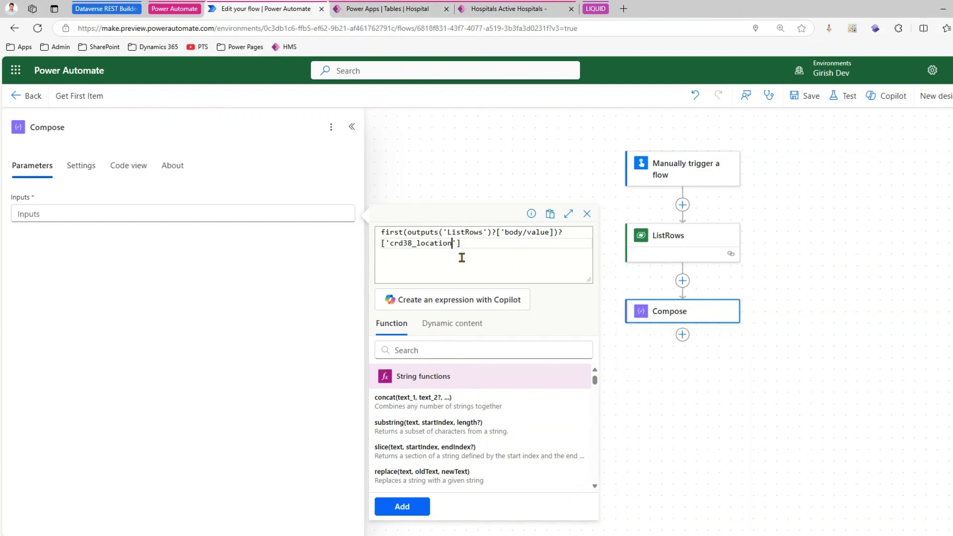
Try to add the expression, and insert the missing closing quote after body/value
{"action": "left_click", "coordinate": [413, 508]}
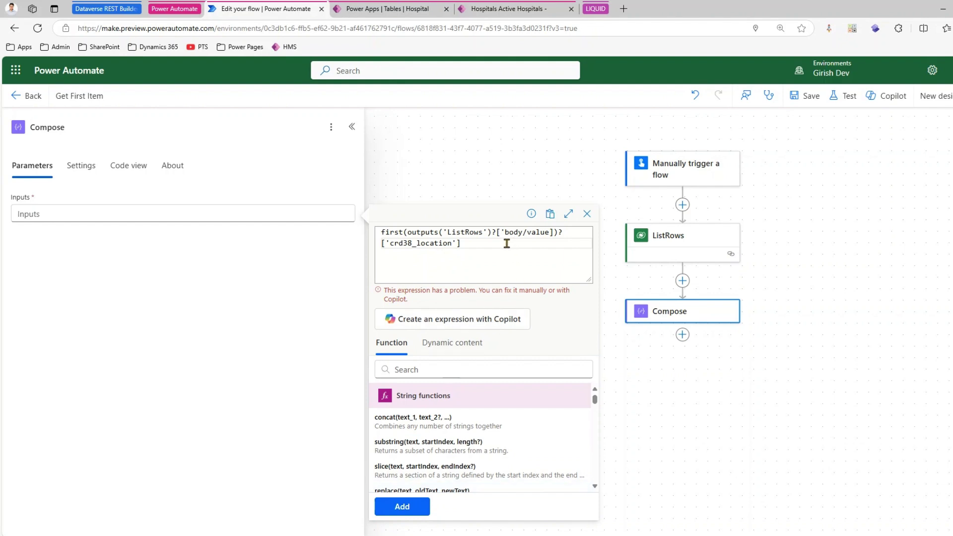
{"action": "left_click", "coordinate": [465, 232]}
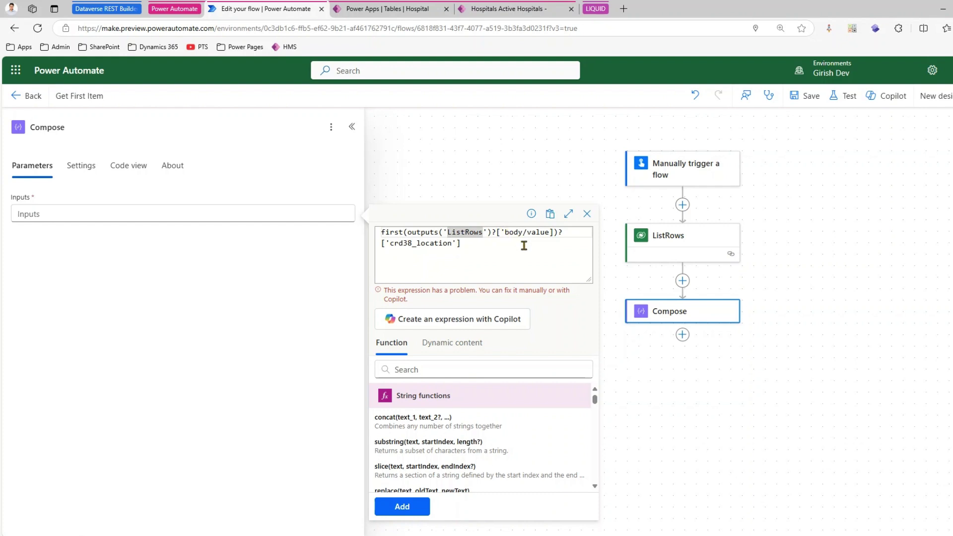
{"action": "left_click", "coordinate": [549, 232]}
{"action": "key", "text": "Right"}
{"action": "key", "text": "Right"}
{"action": "type", "text": "'"}
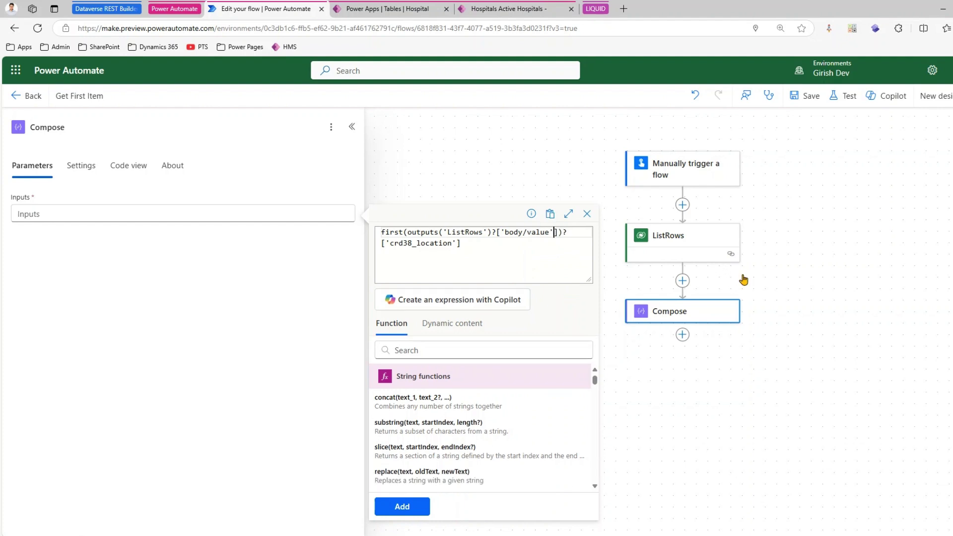
Review the expression in the expanded editor, add it to the Compose action's Inputs and save the flow
{"action": "left_click", "coordinate": [567, 216]}
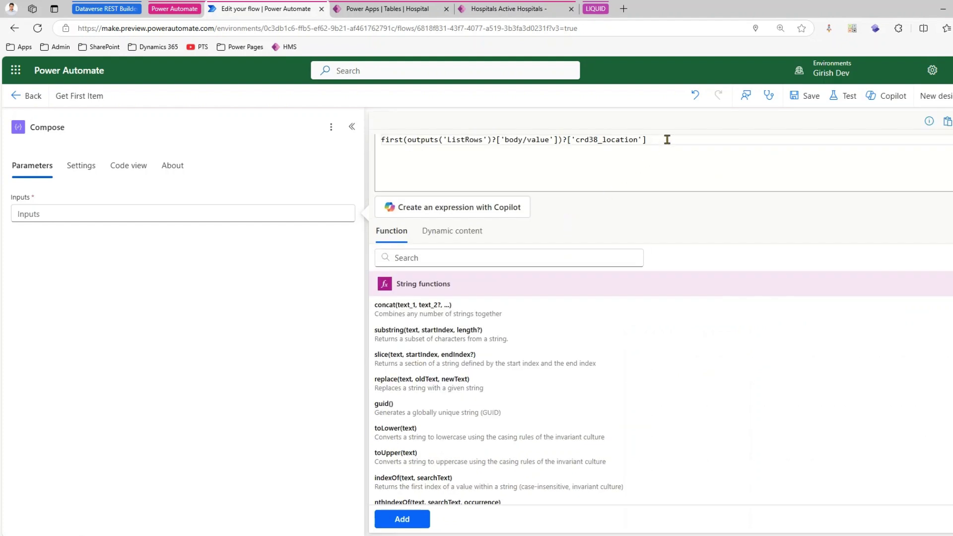
{"action": "key", "text": "Return"}
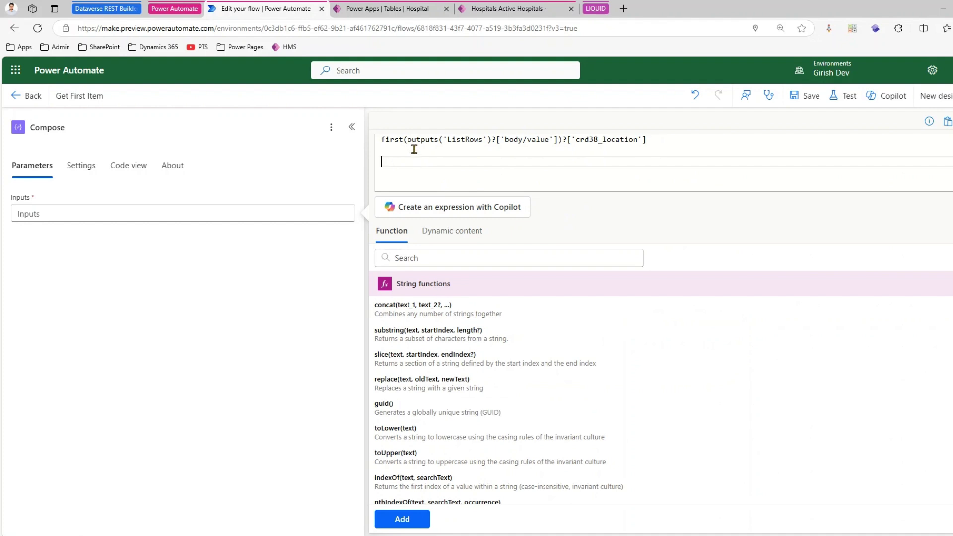
{"action": "key", "text": "BackSpace"}
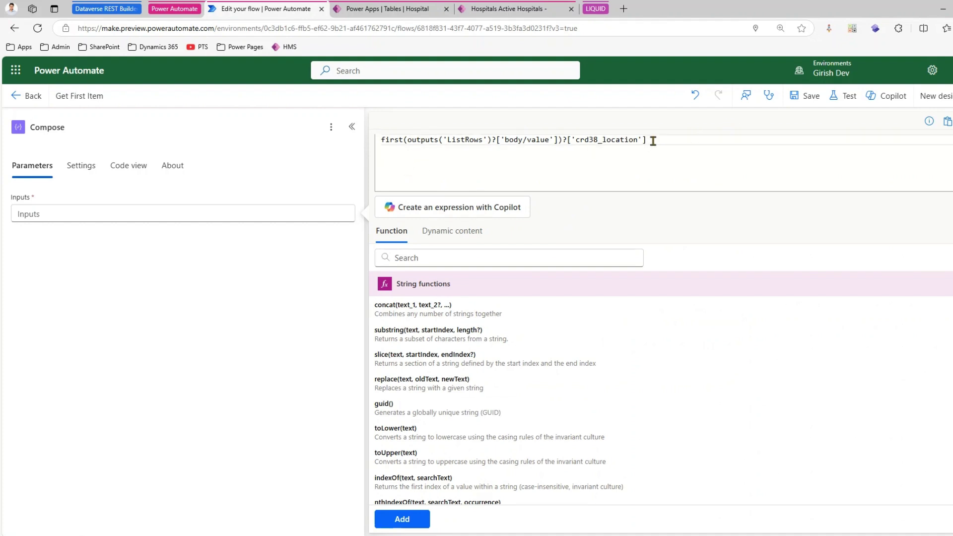
{"action": "left_click", "coordinate": [415, 521]}
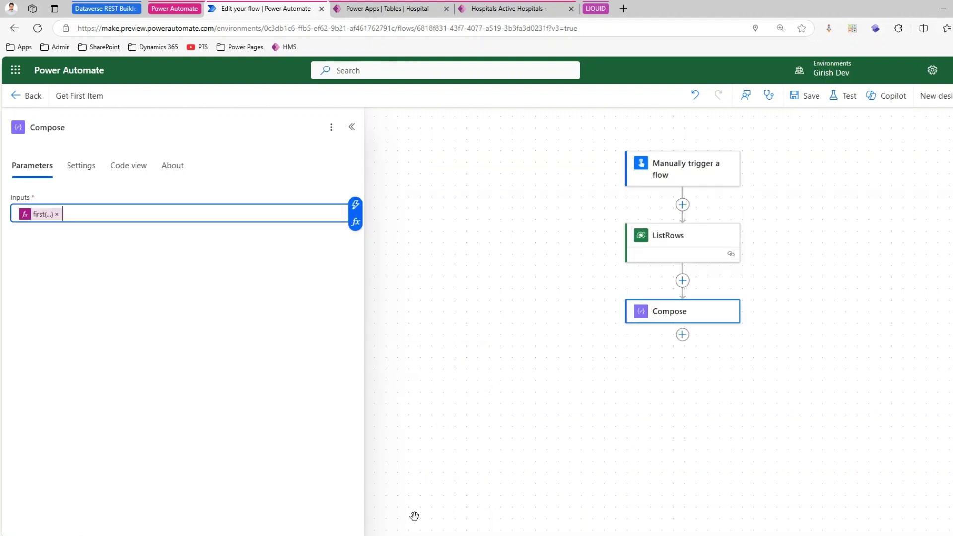
{"action": "left_click", "coordinate": [812, 100]}
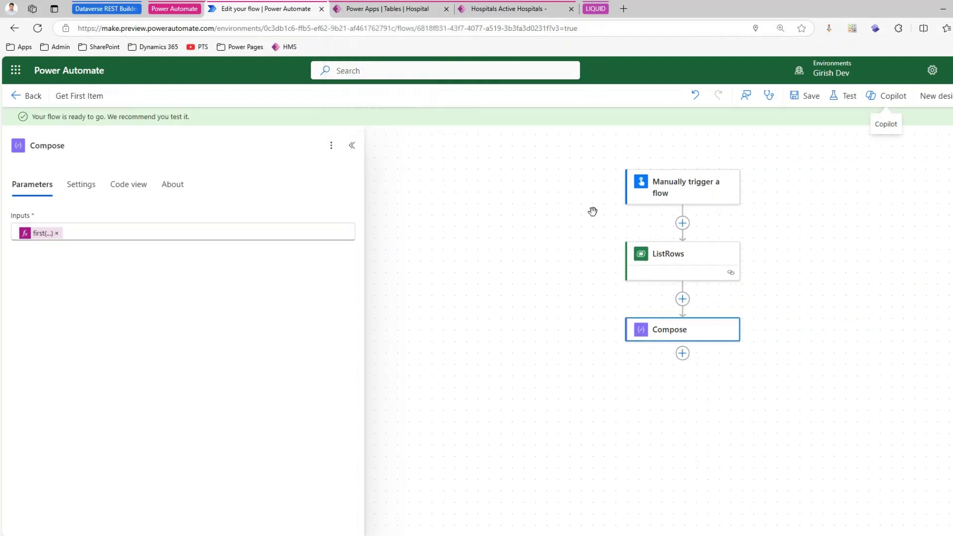
Review the ListRows filter and compare it with the hospital records in the Power Apps table and the model-driven app
{"action": "left_click", "coordinate": [676, 266]}
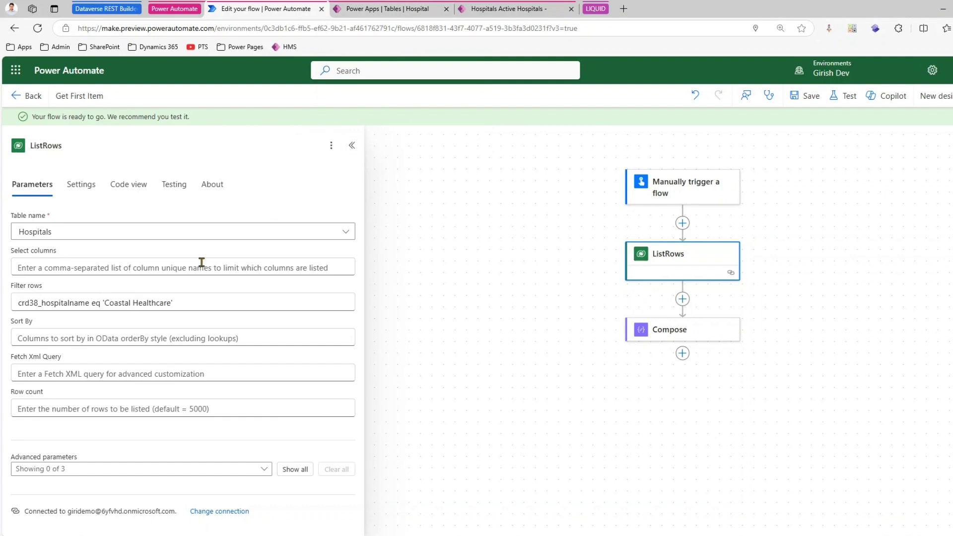
{"action": "left_click", "coordinate": [404, 10]}
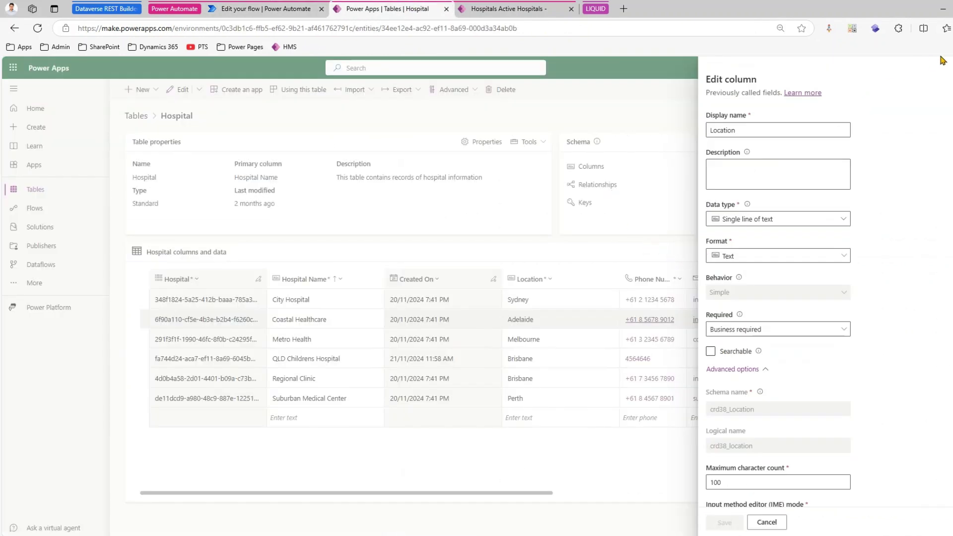
{"action": "key", "text": "Escape"}
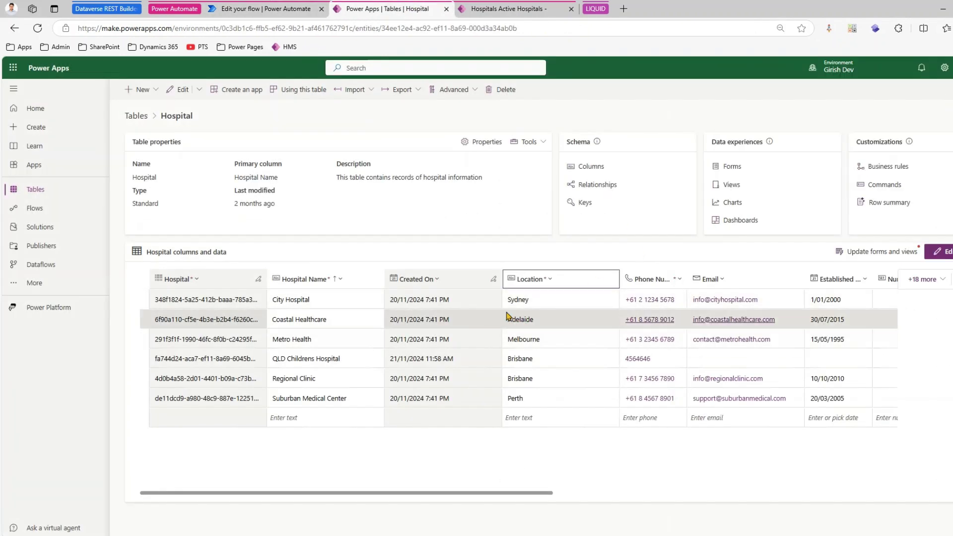
{"action": "left_click", "coordinate": [489, 9]}
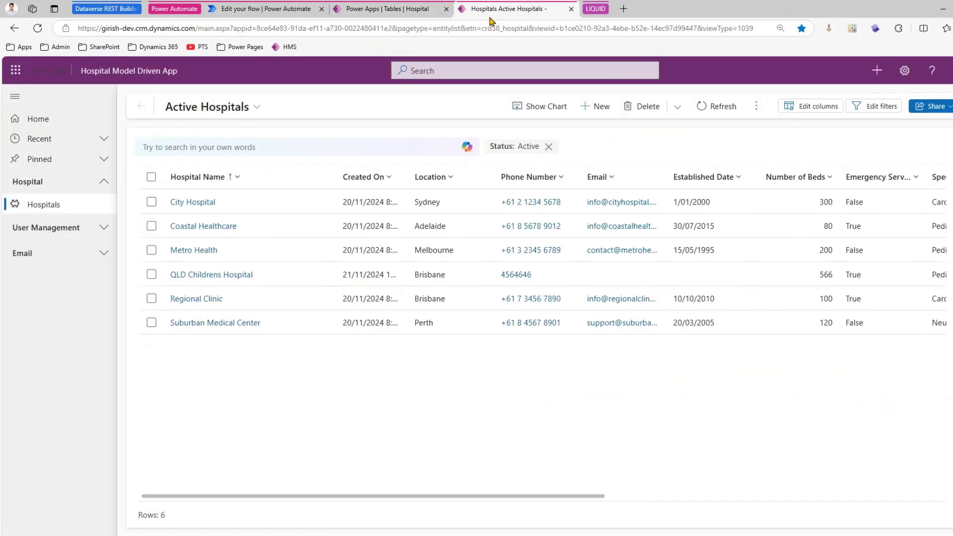
{"action": "left_click", "coordinate": [263, 9]}
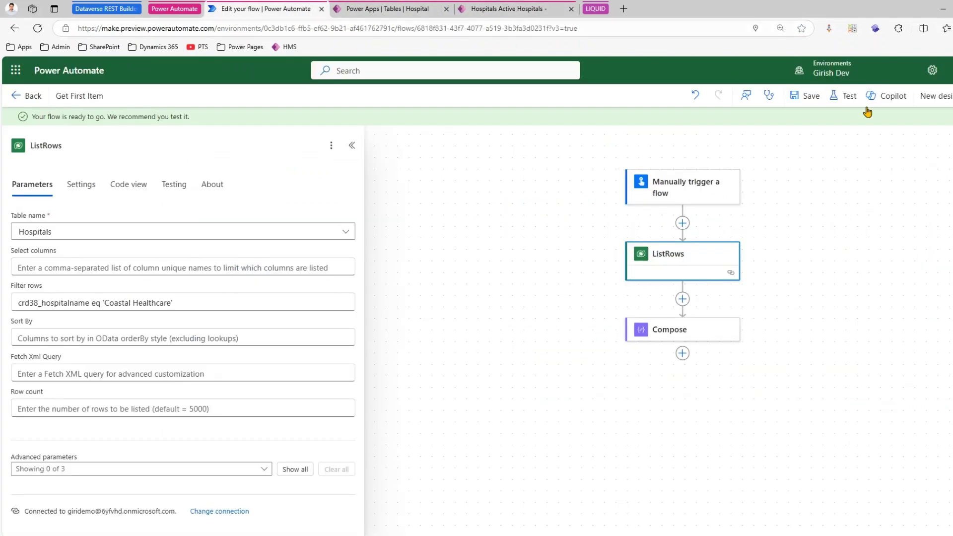
Test the flow manually and inspect the Compose action's output in the run results
{"action": "left_click", "coordinate": [844, 96]}
{"action": "left_click", "coordinate": [805, 128]}
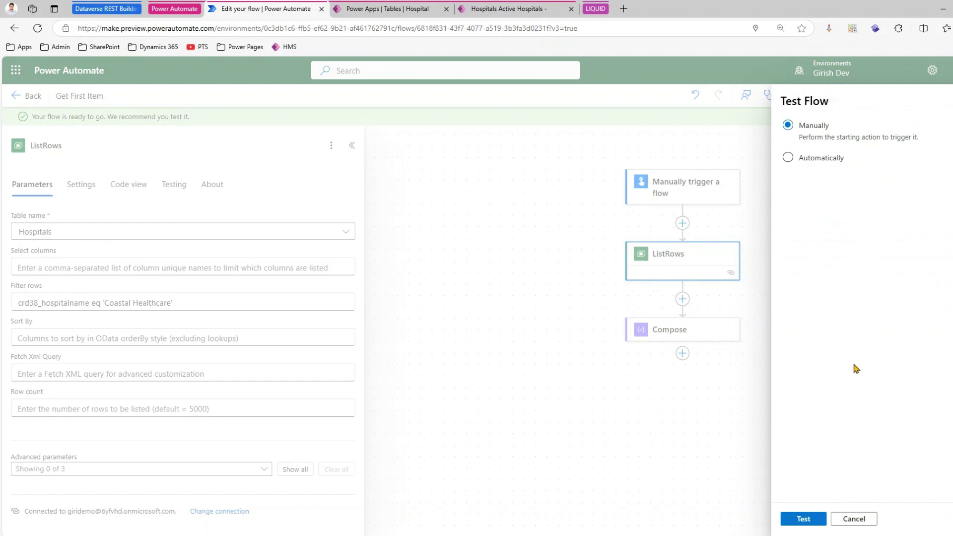
{"action": "left_click", "coordinate": [809, 518]}
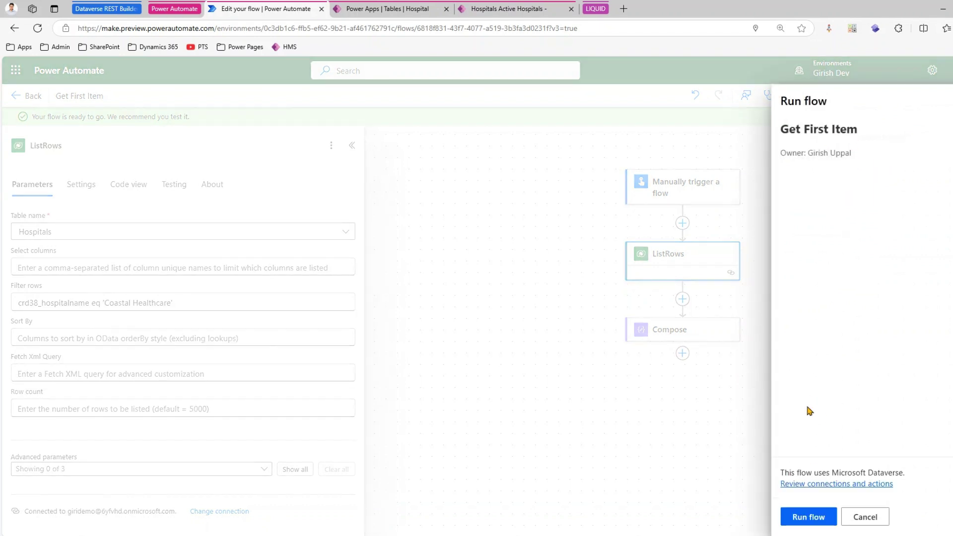
{"action": "left_click", "coordinate": [824, 515]}
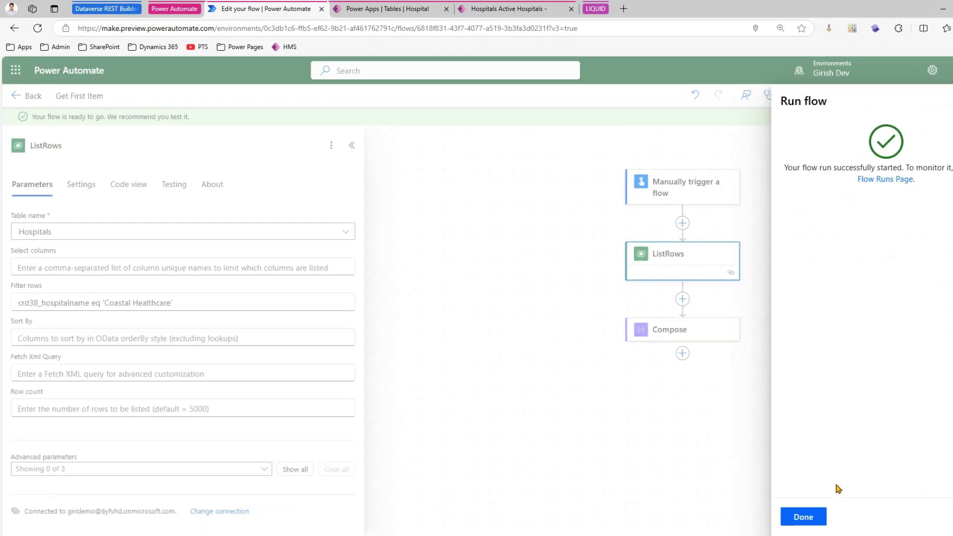
{"action": "left_click", "coordinate": [809, 518]}
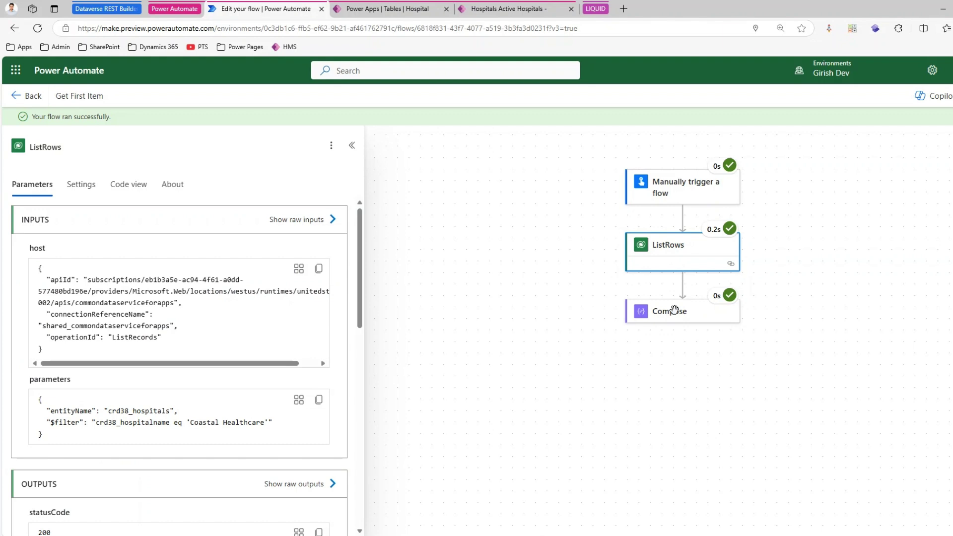
{"action": "left_click", "coordinate": [674, 310]}
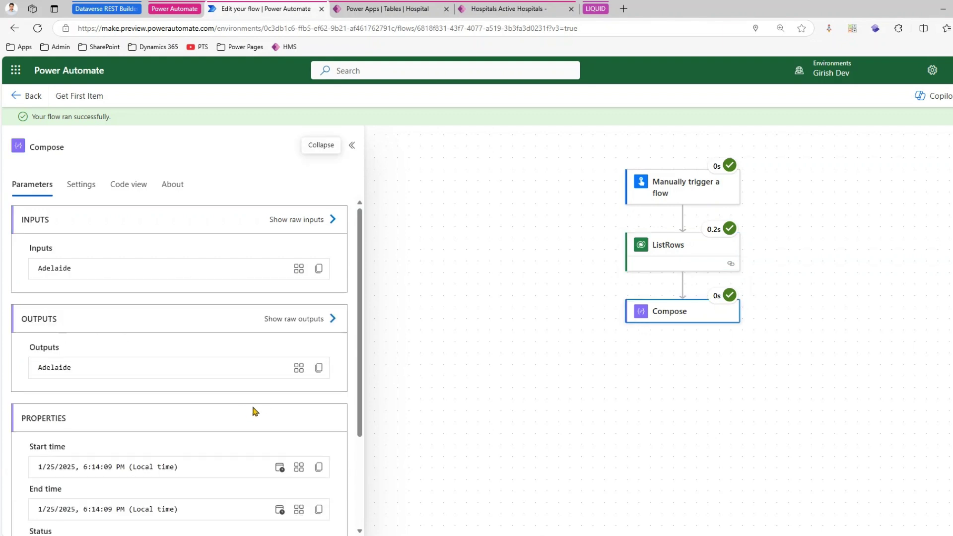
{"action": "mouse_move", "coordinate": [36, 357]}
{"action": "left_mouse_down"}
{"action": "mouse_move", "coordinate": [70, 381]}
{"action": "mouse_move", "coordinate": [101, 381]}
{"action": "left_mouse_up"}
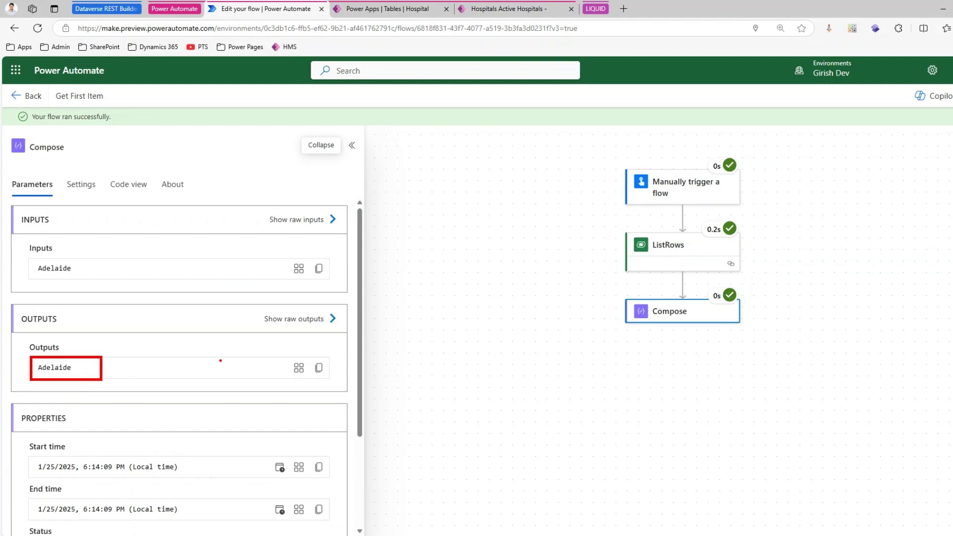
Switch to the Hospital table in Power Apps and copy the hospital name Regional Clinic
{"action": "left_click", "coordinate": [405, 9]}
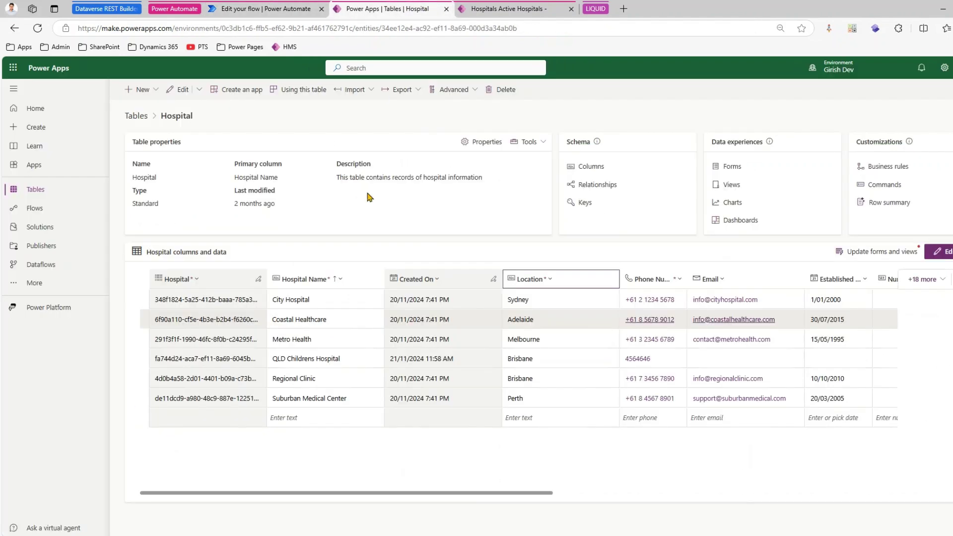
{"action": "left_click", "coordinate": [314, 381]}
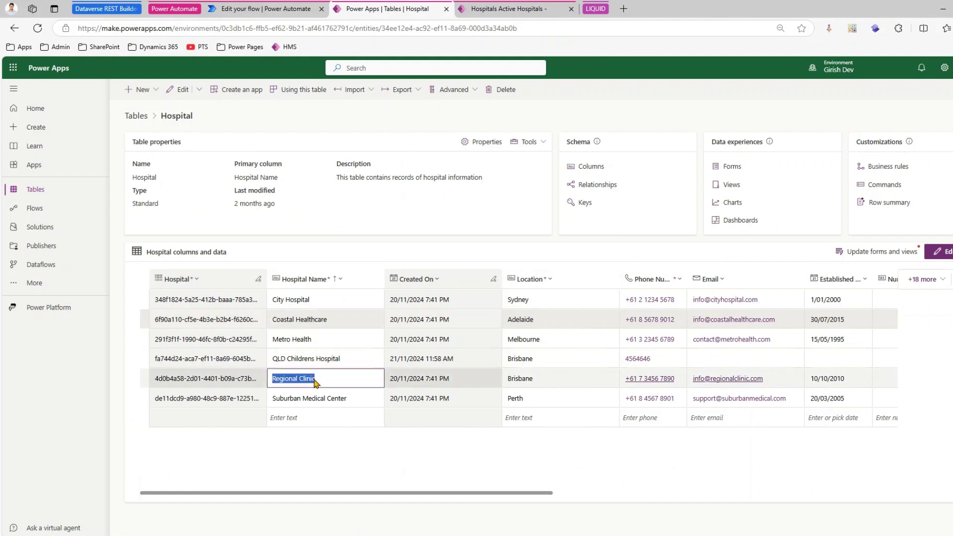
{"action": "double_click", "coordinate": [307, 381]}
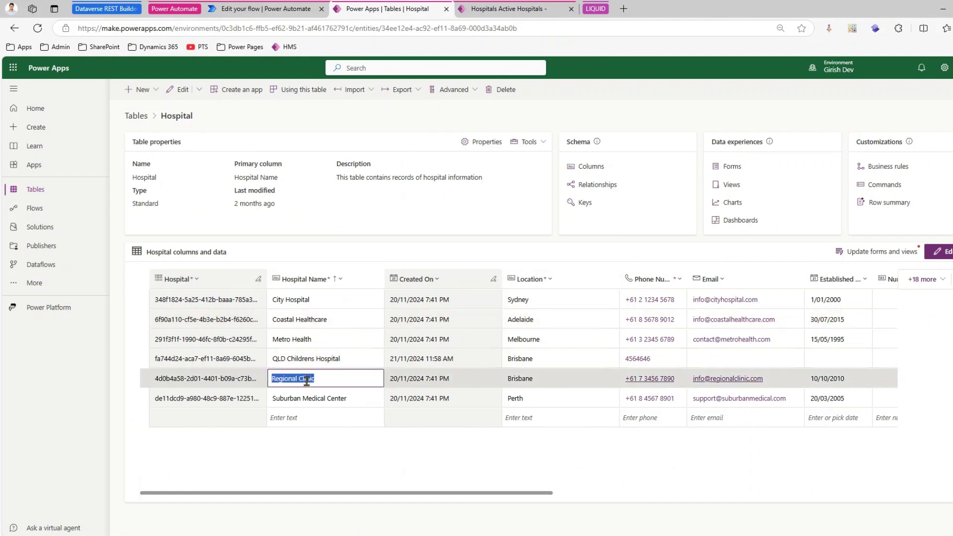
Back in Power Automate, change the hospital name in the ListRows row filter to 'Regional Clinic' and save the flow
{"action": "left_click", "coordinate": [286, 8]}
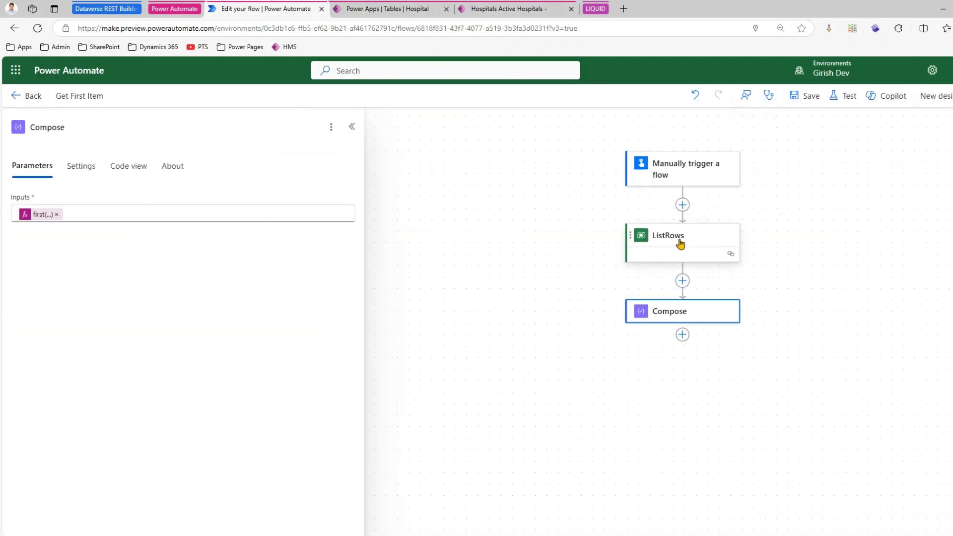
{"action": "left_click", "coordinate": [680, 244]}
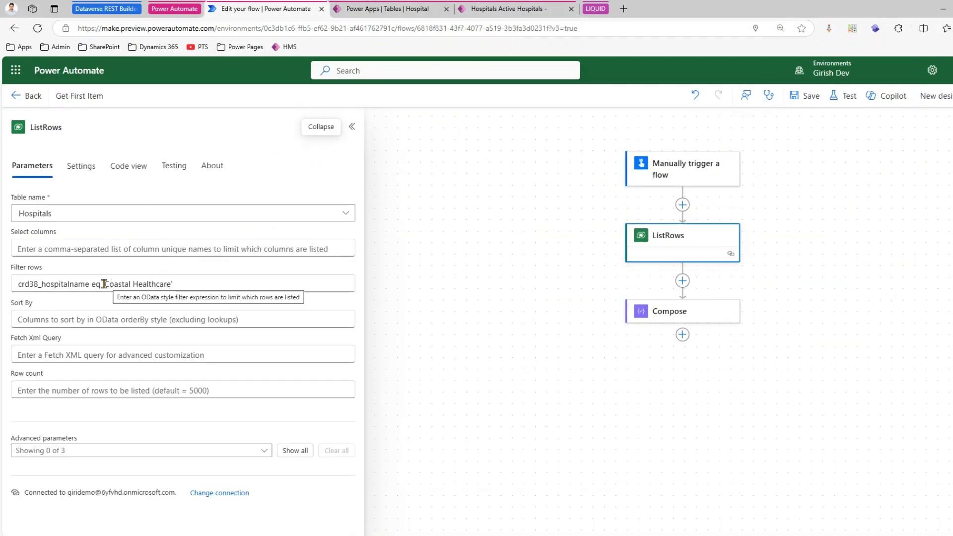
{"action": "left_click_drag", "start_coordinate": [108, 284], "coordinate": [172, 284]}
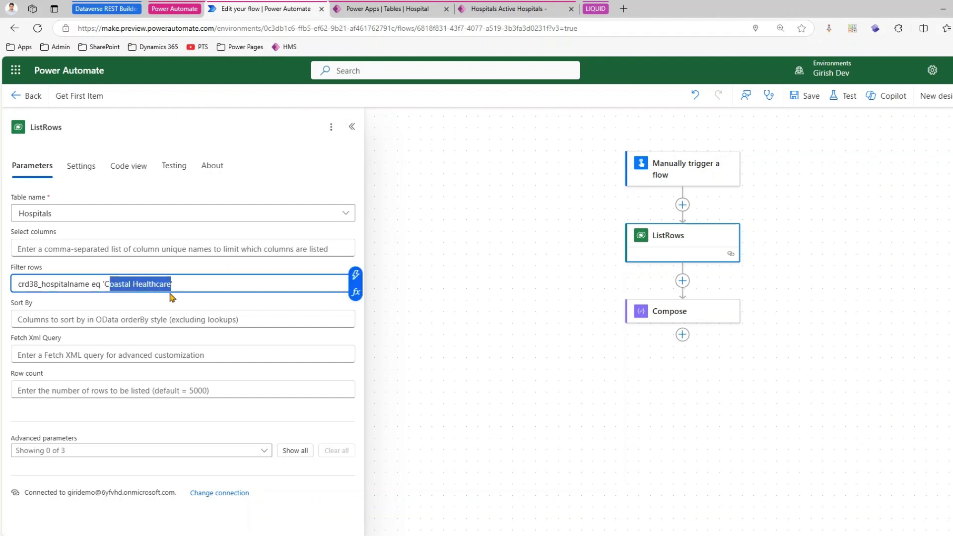
{"action": "key", "text": "BackSpace"}
{"action": "type", "text": "Regional Clinic"}
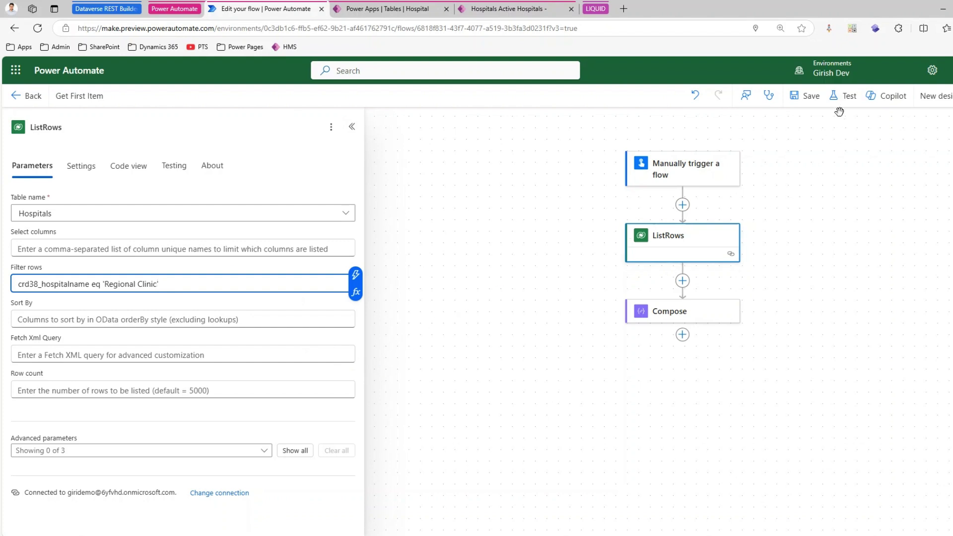
{"action": "left_click", "coordinate": [812, 97]}
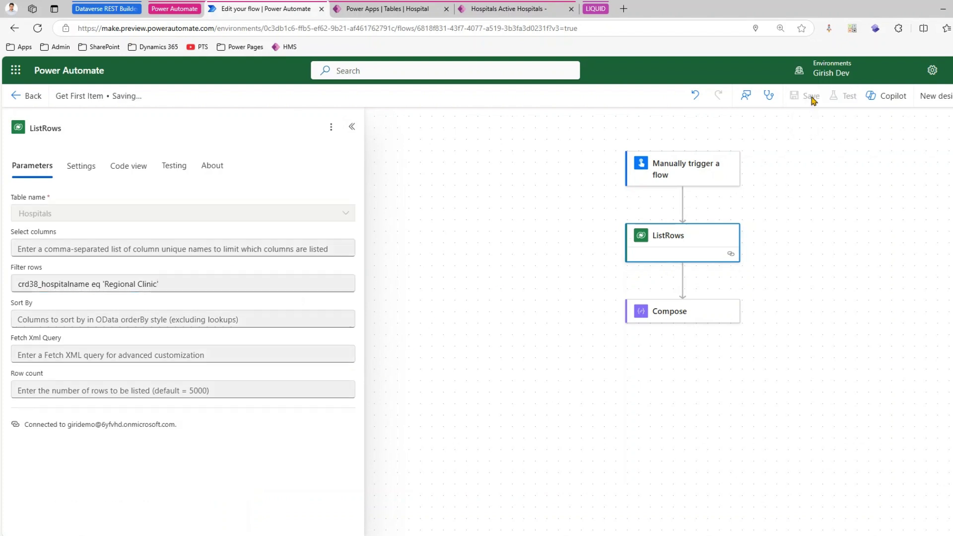
Run another manual test with the Regional Clinic filter and check the location output by Compose
{"action": "left_click", "coordinate": [850, 99]}
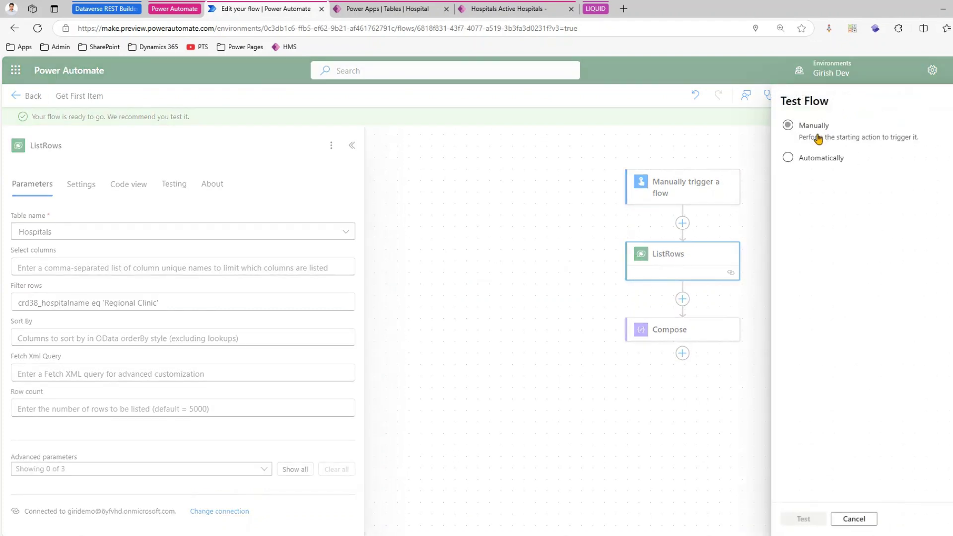
{"action": "left_click", "coordinate": [817, 140]}
{"action": "left_click", "coordinate": [804, 518]}
{"action": "left_click", "coordinate": [809, 517]}
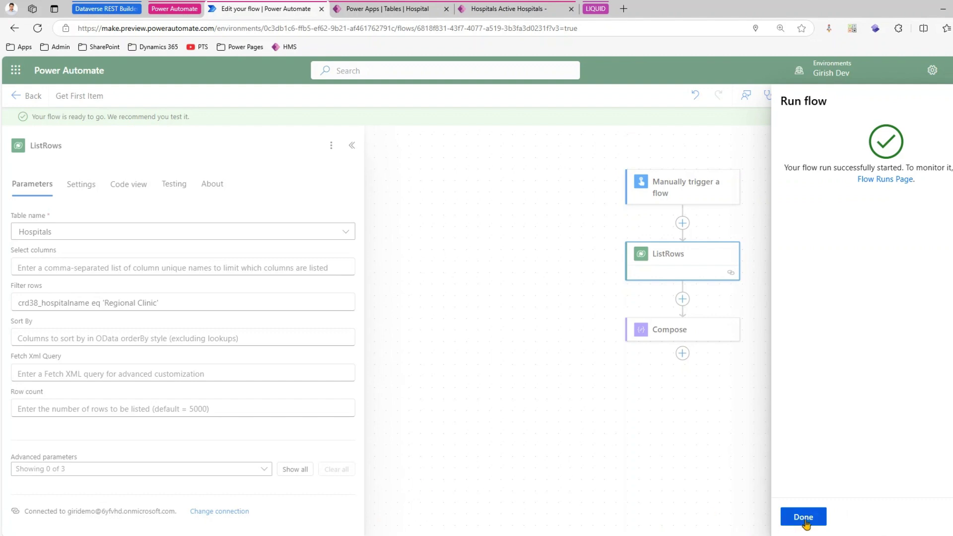
{"action": "left_click", "coordinate": [800, 517]}
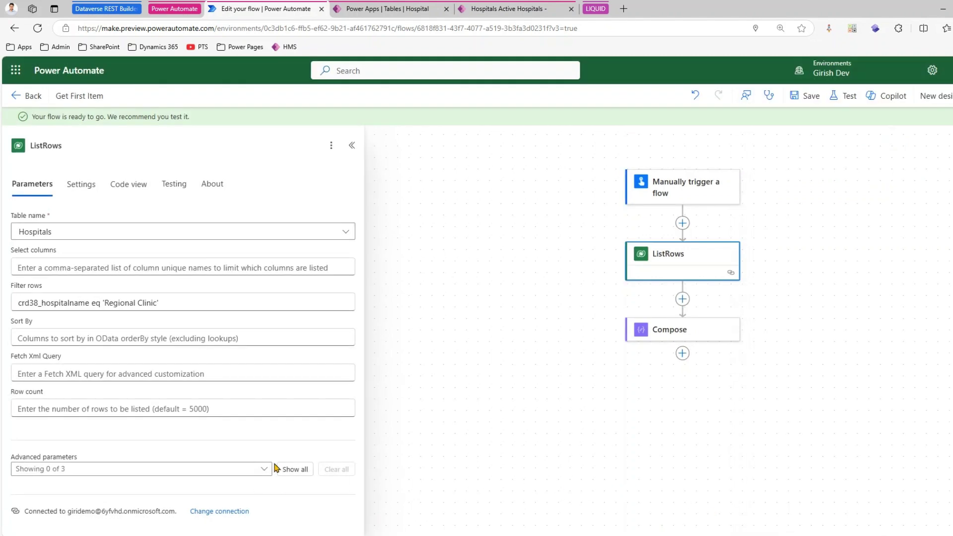
{"action": "left_click", "coordinate": [704, 312]}
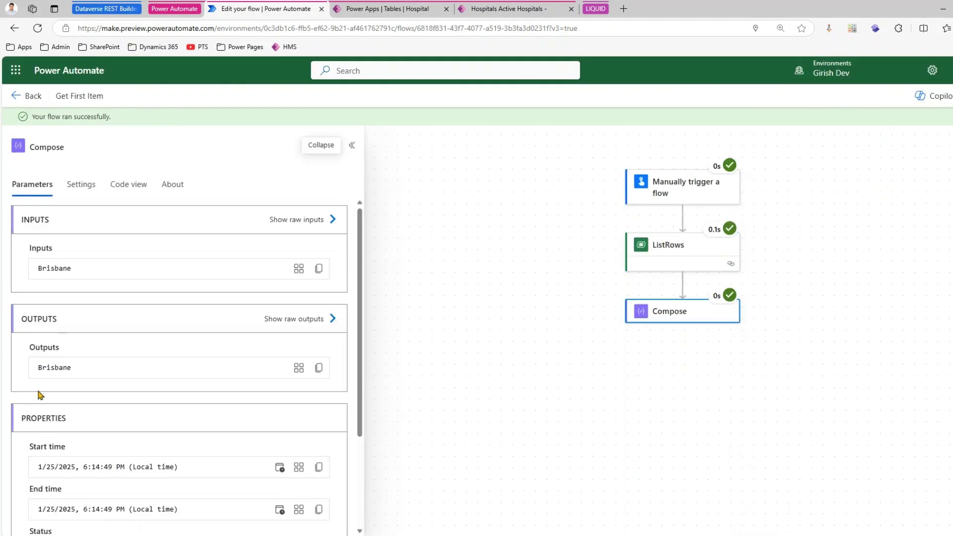
{"action": "left_click_drag", "start_coordinate": [23, 354], "coordinate": [107, 380]}
{"action": "mouse_move", "coordinate": [542, 360]}
{"action": "left_mouse_down"}
{"action": "mouse_move", "coordinate": [541, 347]}
{"action": "mouse_move", "coordinate": [604, 318]}
{"action": "mouse_move", "coordinate": [594, 338]}
{"action": "left_mouse_up"}
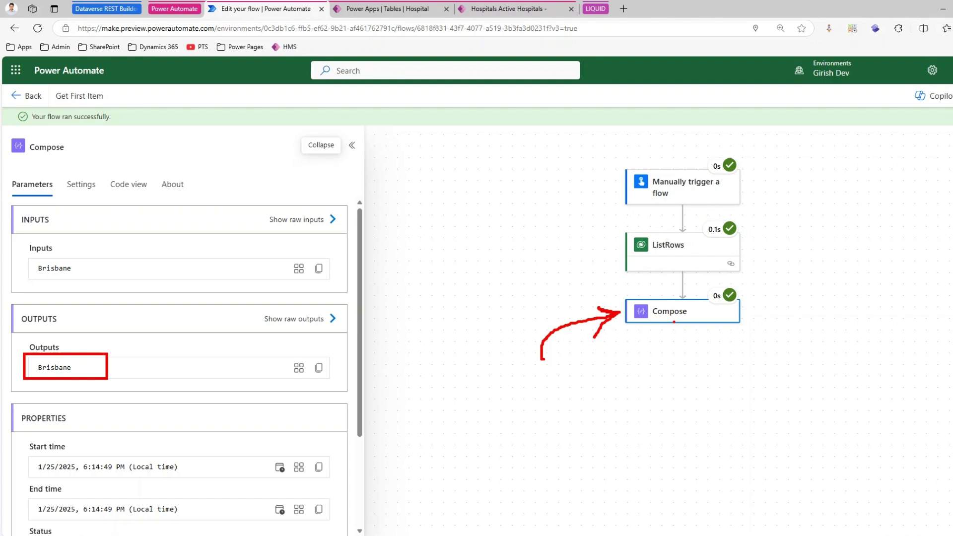
{"action": "key", "text": "Escape"}
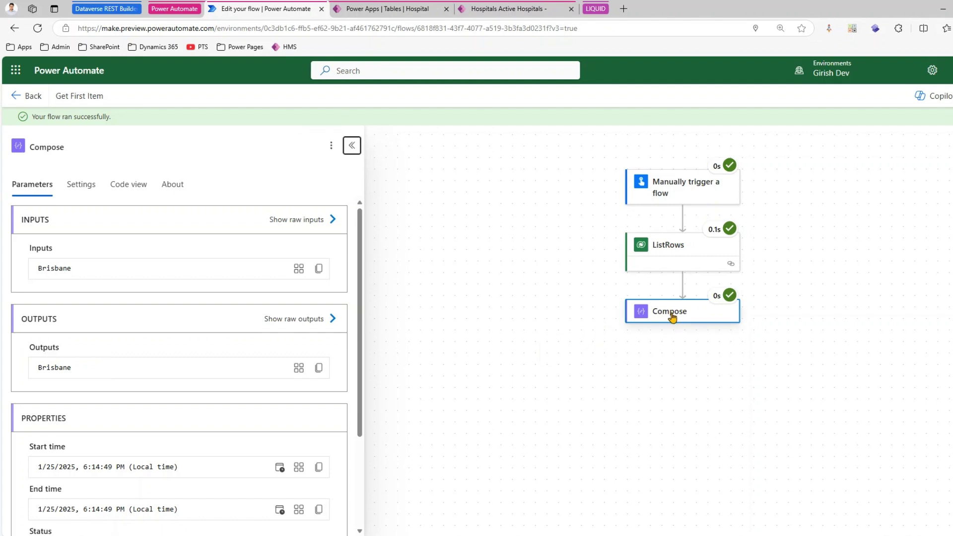
Return to editing the flow and set the ListRows row count to 1
{"action": "left_click", "coordinate": [722, 257]}
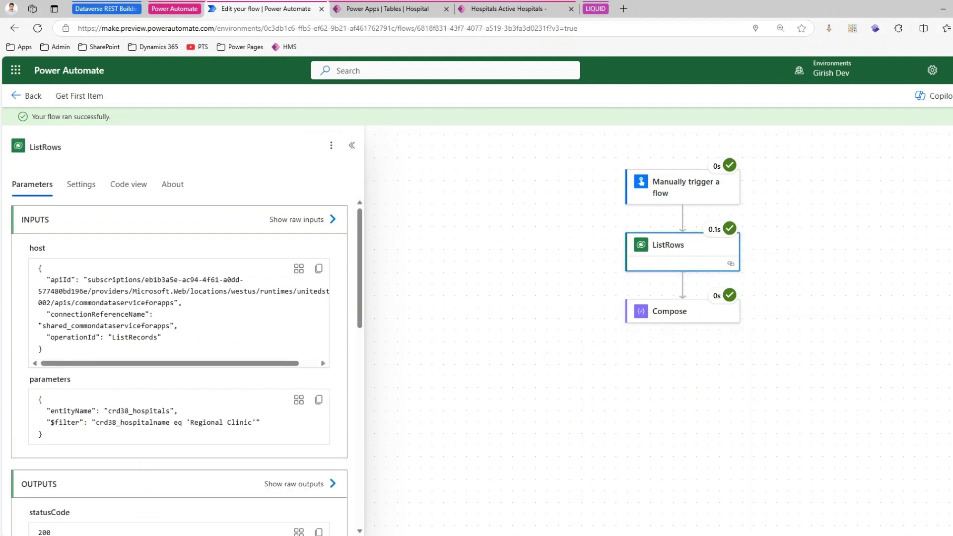
{"action": "left_click", "coordinate": [701, 251]}
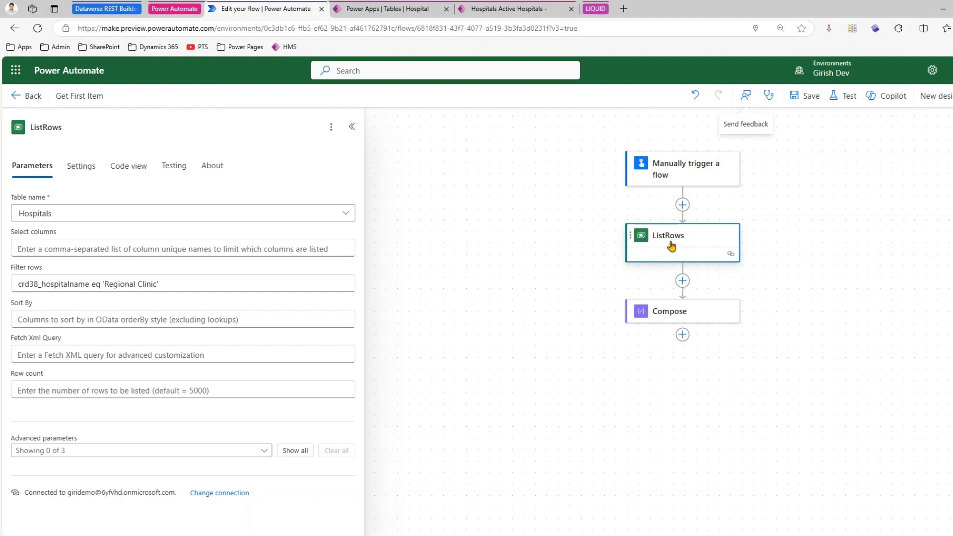
{"action": "mouse_move", "coordinate": [614, 215]}
{"action": "left_mouse_down"}
{"action": "mouse_move", "coordinate": [626, 257]}
{"action": "mouse_move", "coordinate": [783, 269]}
{"action": "left_mouse_up"}
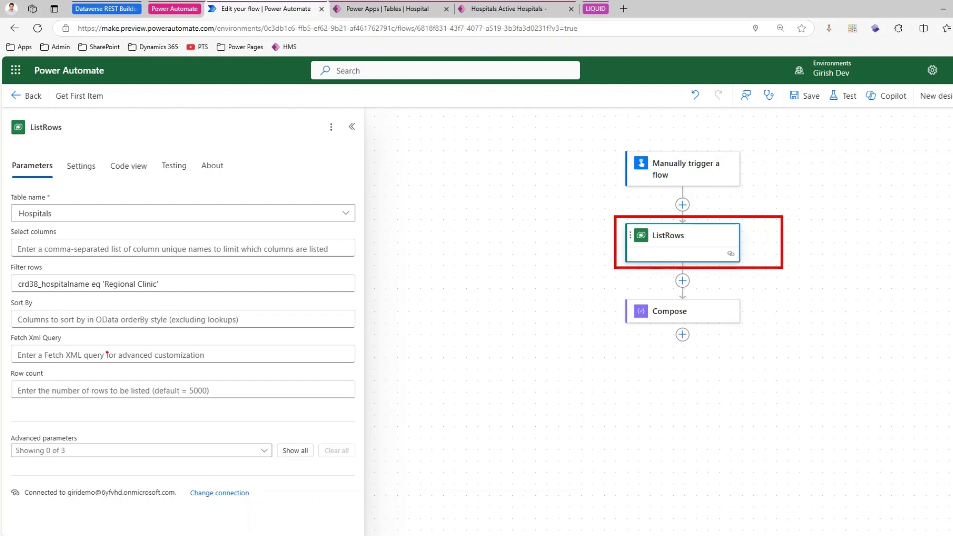
{"action": "left_click", "coordinate": [53, 385]}
{"action": "type", "text": "1"}
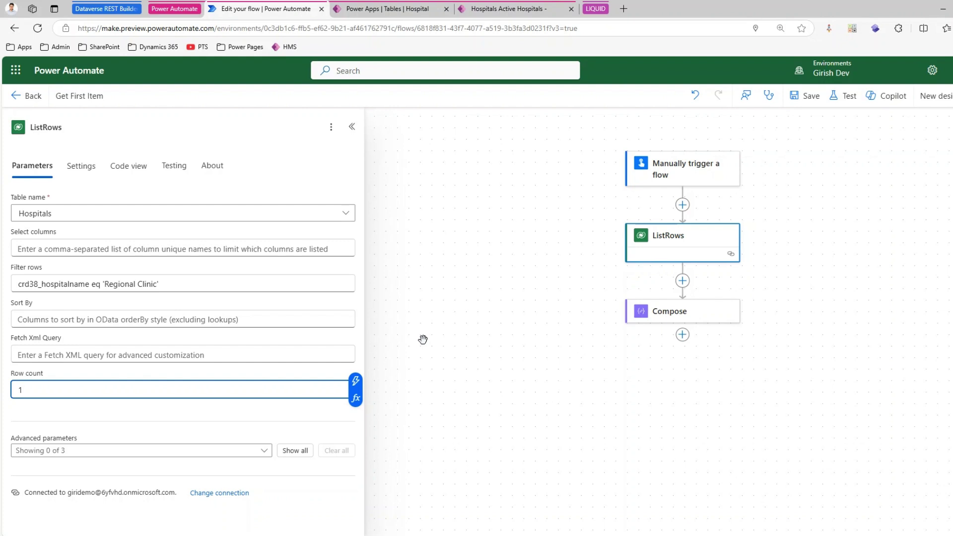
Review the ListRows query settings and filter value, and open the first() expression in Compose's Inputs to read it
{"action": "mouse_move", "coordinate": [9, 339]}
{"action": "left_mouse_down"}
{"action": "mouse_move", "coordinate": [65, 367]}
{"action": "mouse_move", "coordinate": [132, 367]}
{"action": "left_mouse_up"}
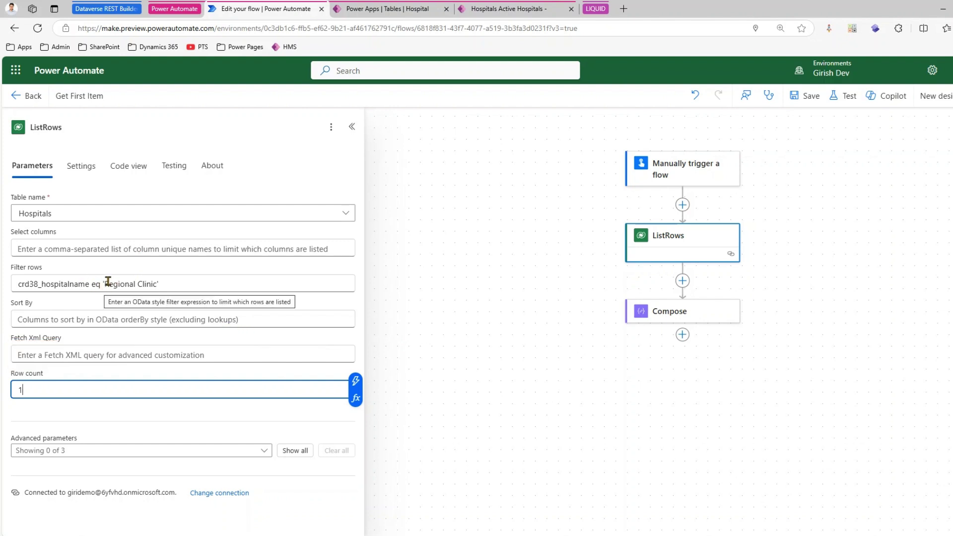
{"action": "left_click_drag", "start_coordinate": [104, 284], "coordinate": [157, 283]}
{"action": "left_click", "coordinate": [494, 351]}
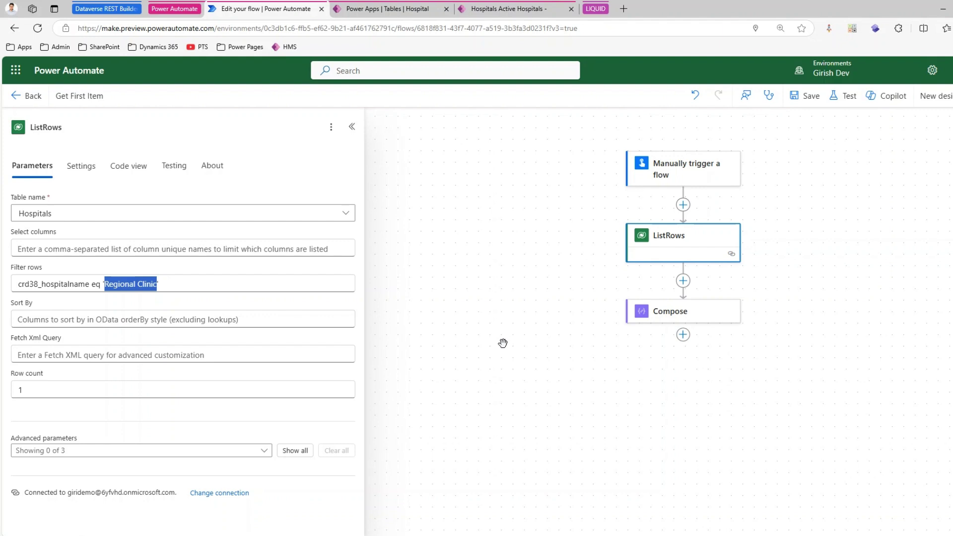
{"action": "left_click", "coordinate": [648, 319]}
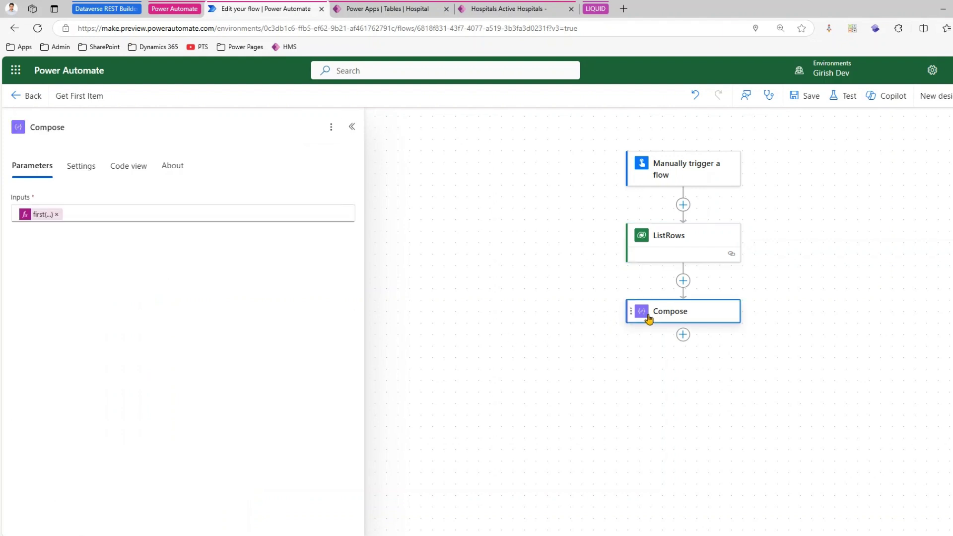
{"action": "left_click", "coordinate": [36, 215]}
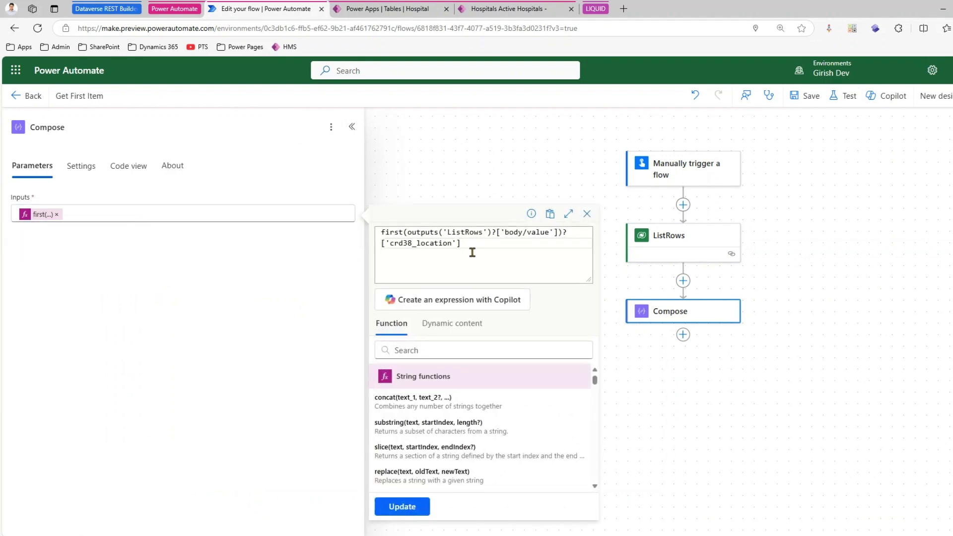
{"action": "left_click_drag", "start_coordinate": [462, 246], "coordinate": [372, 233]}
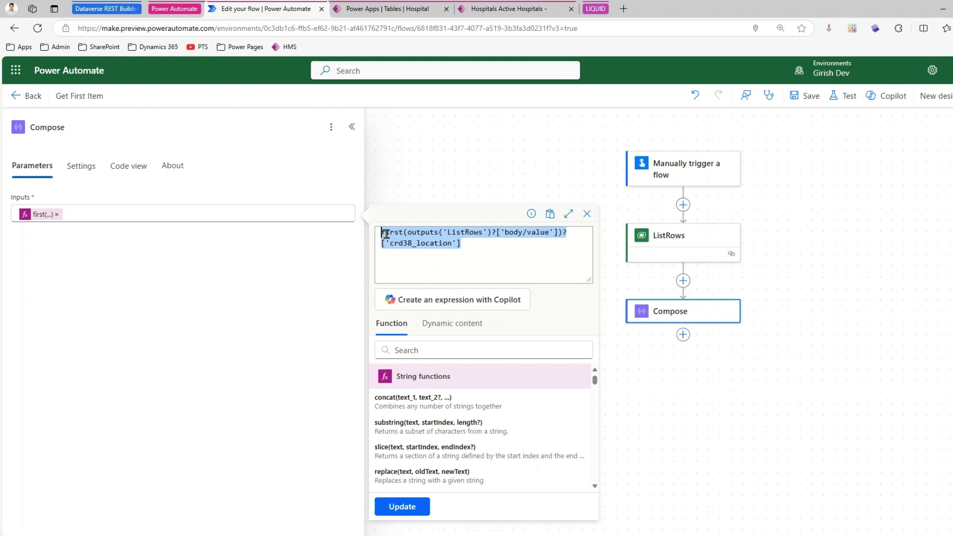
{"action": "left_click", "coordinate": [417, 261]}
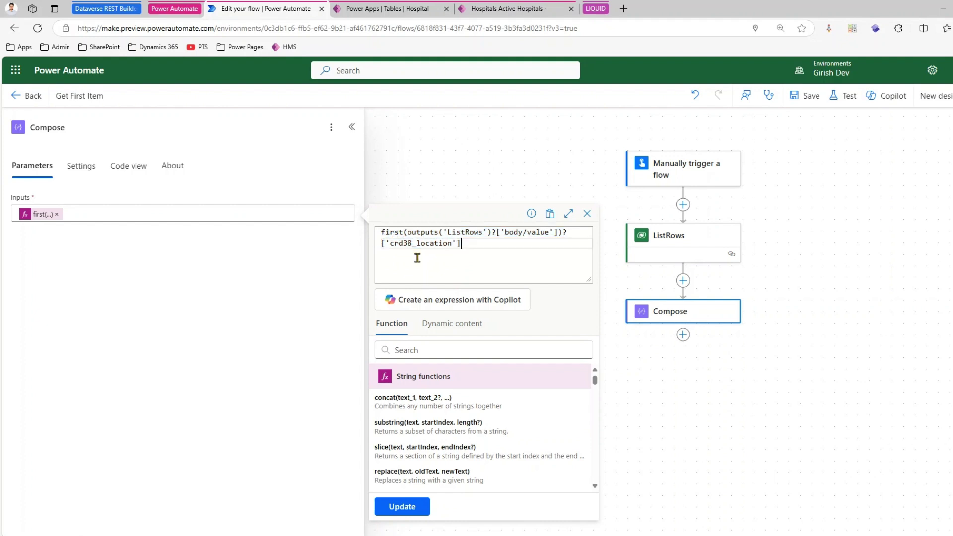